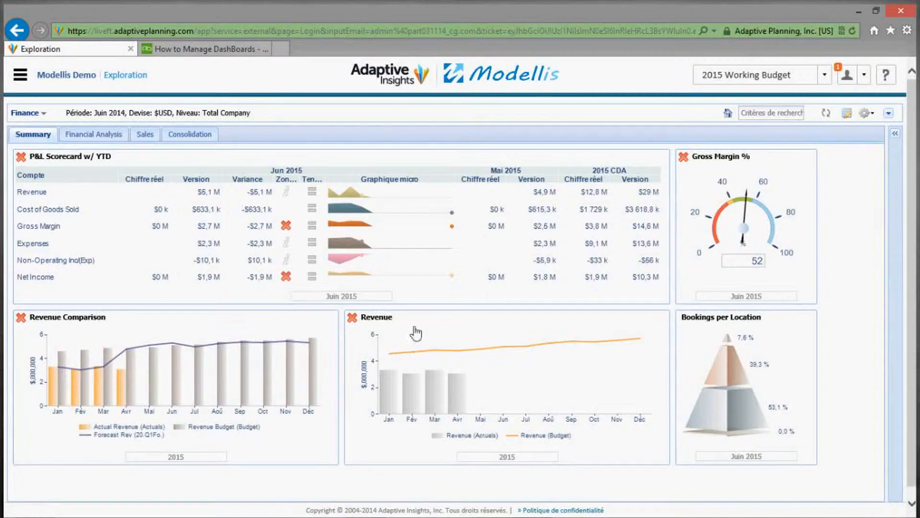
Look over the main navigation options and the list of available perspectives
{"action": "left_click", "coordinate": [21, 75]}
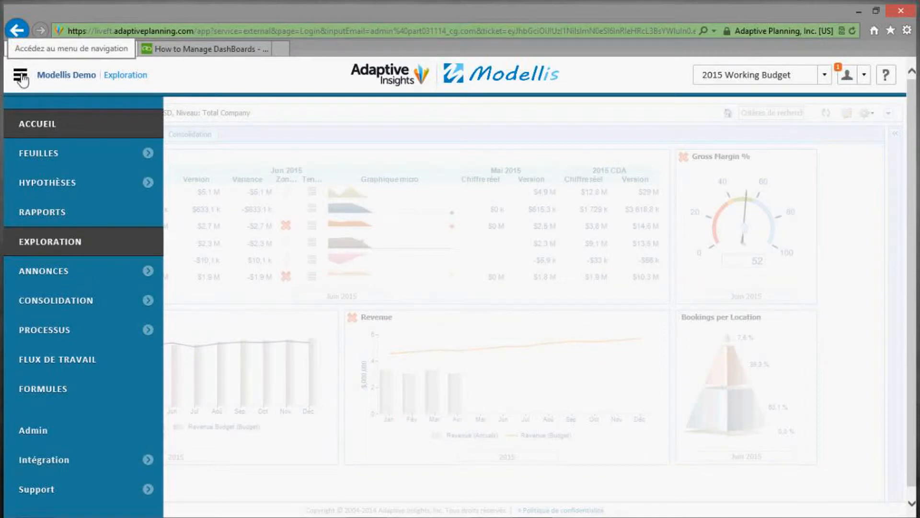
{"action": "left_click", "coordinate": [182, 153]}
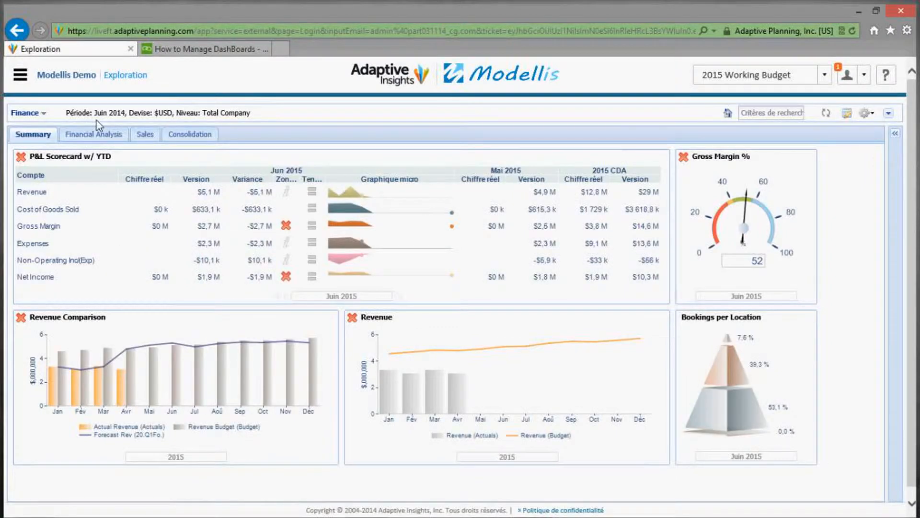
{"action": "left_click", "coordinate": [42, 115]}
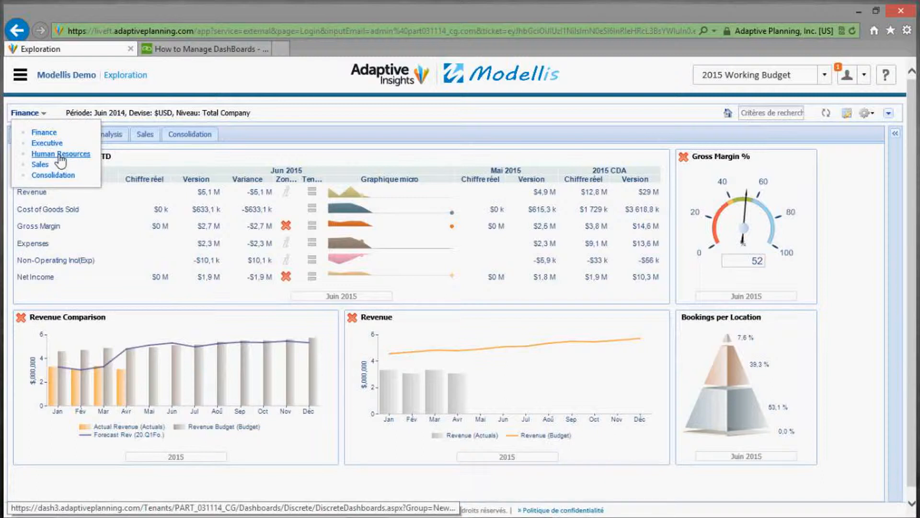
{"action": "left_click", "coordinate": [116, 166]}
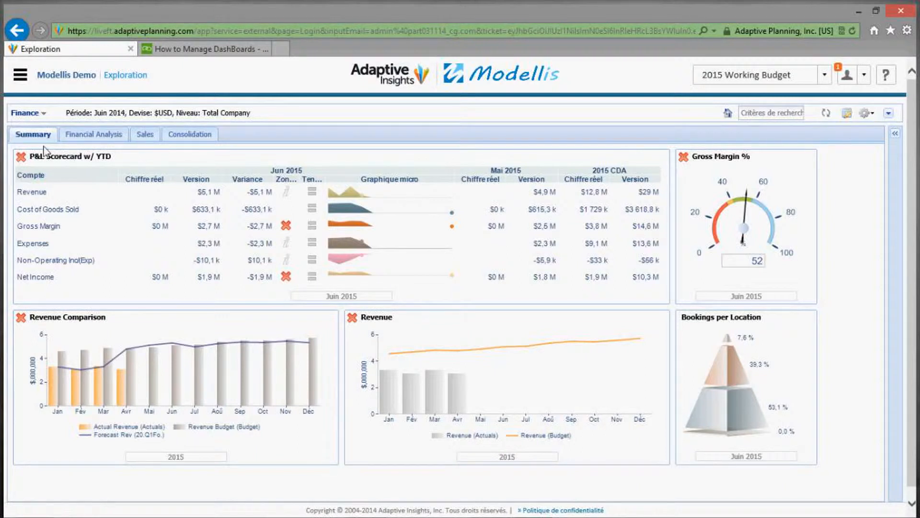
View the Financial Analysis, Sales and Consolidation dashboards of the Finance perspective
{"action": "left_click", "coordinate": [91, 135]}
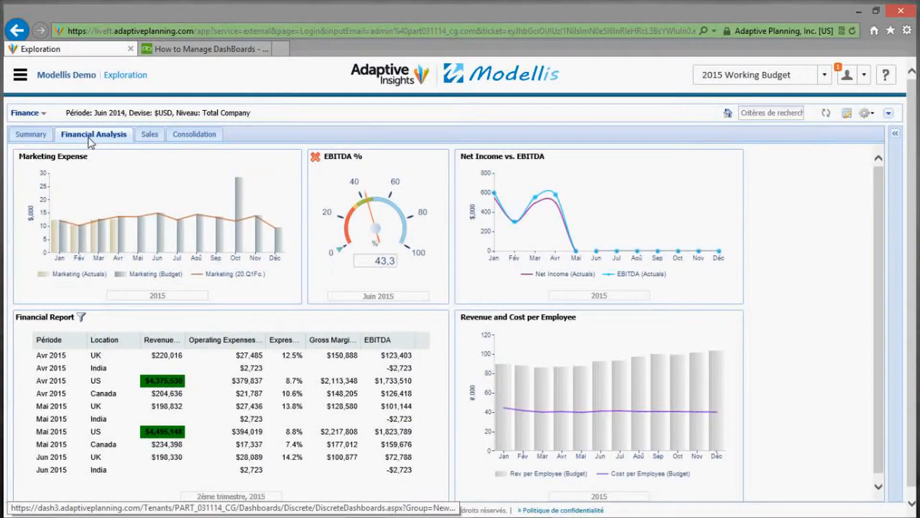
{"action": "left_click", "coordinate": [149, 138]}
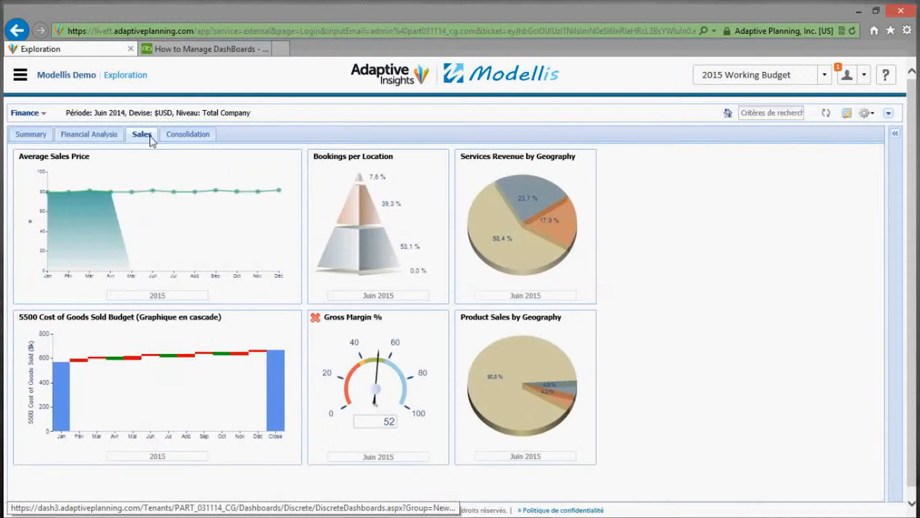
{"action": "left_click", "coordinate": [187, 138]}
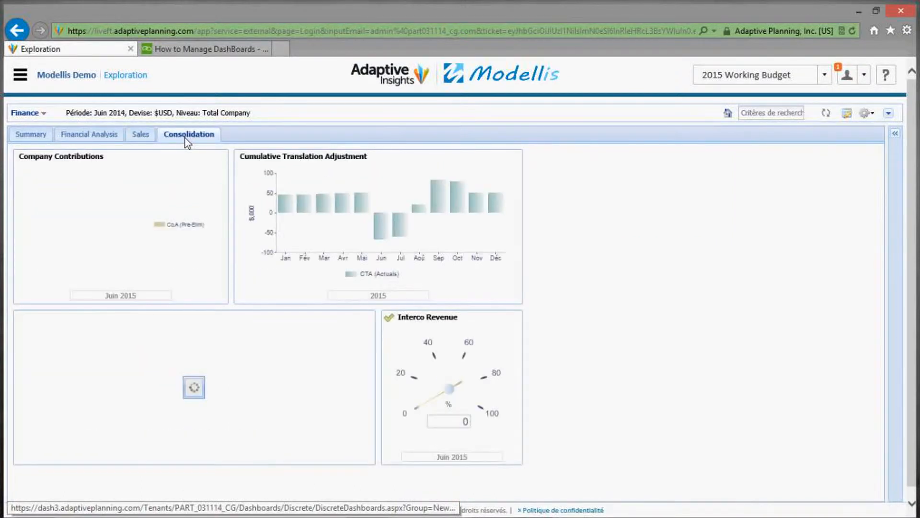
Display the Sales perspective to examine its dashboard, and return to the Finance perspective
{"action": "left_click", "coordinate": [42, 115]}
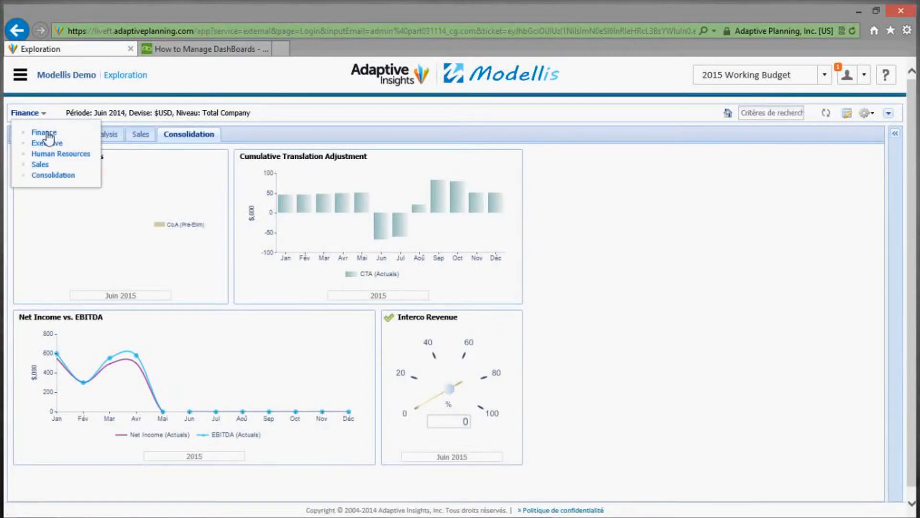
{"action": "left_click", "coordinate": [40, 164]}
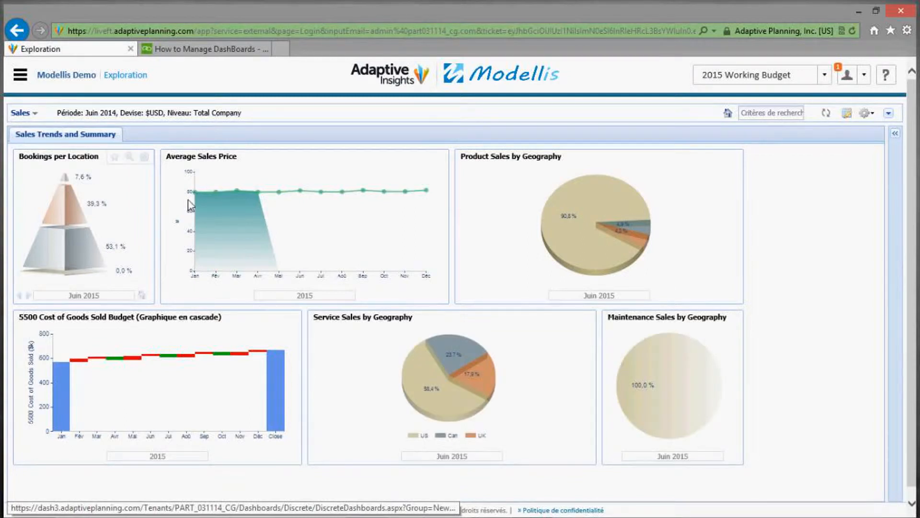
{"action": "mouse_move", "coordinate": [274, 202]}
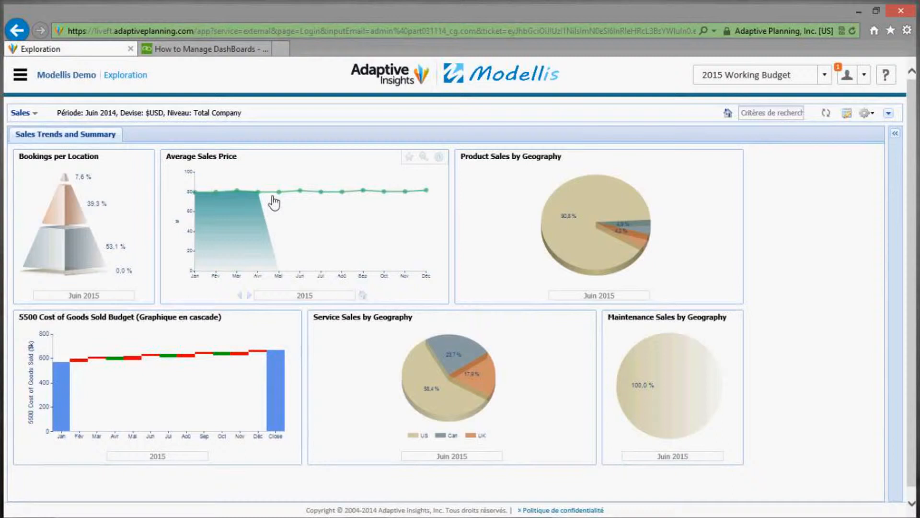
{"action": "left_click", "coordinate": [38, 114]}
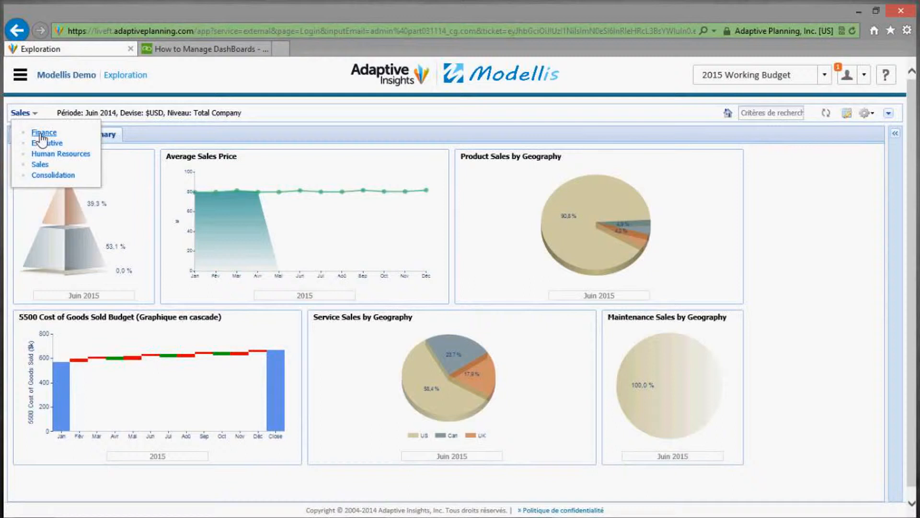
{"action": "left_click", "coordinate": [42, 134]}
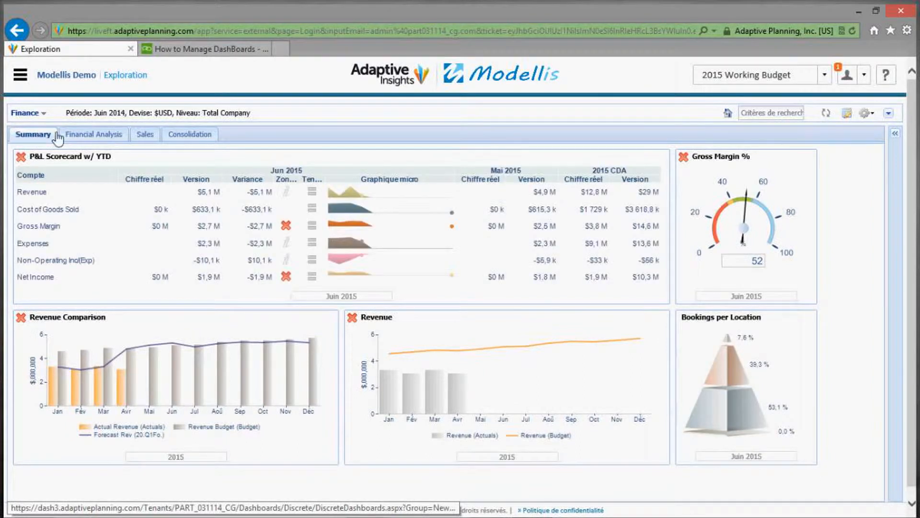
Set the Finance perspective's period to Février 2015 and check which company levels can be chosen
{"action": "left_click", "coordinate": [888, 114]}
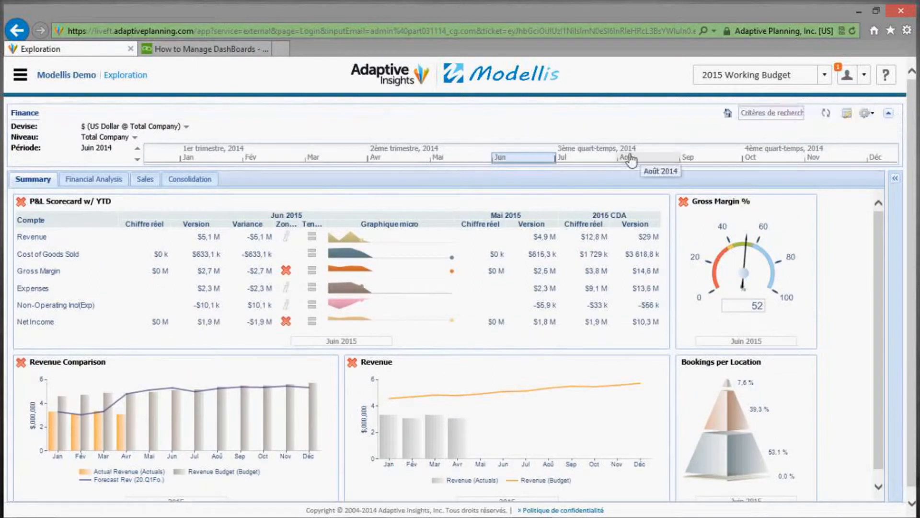
{"action": "left_click_drag", "start_coordinate": [540, 158], "coordinate": [265, 162]}
{"action": "left_click_drag", "start_coordinate": [641, 158], "coordinate": [577, 159]}
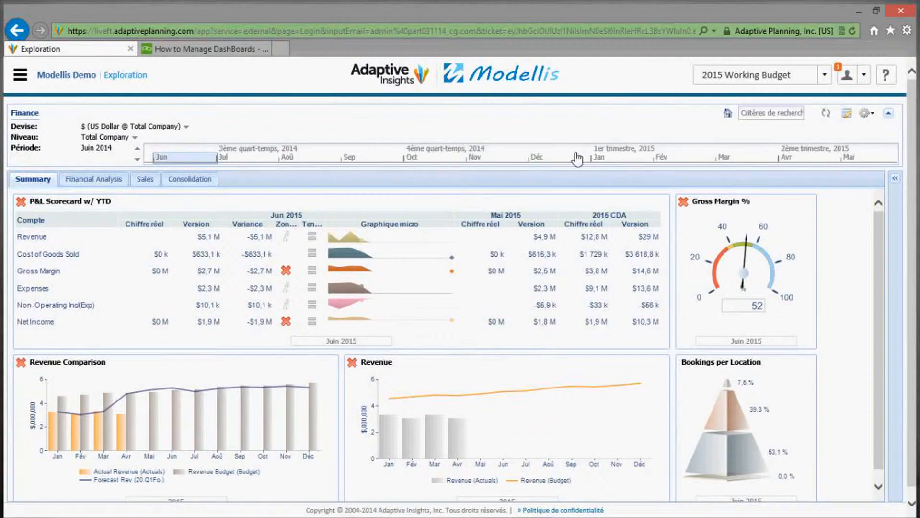
{"action": "left_click", "coordinate": [665, 161]}
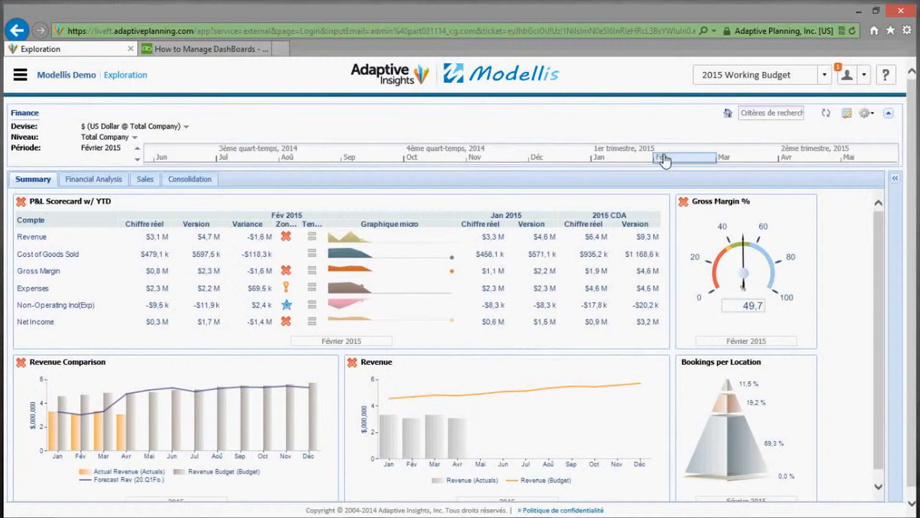
{"action": "left_click", "coordinate": [136, 138]}
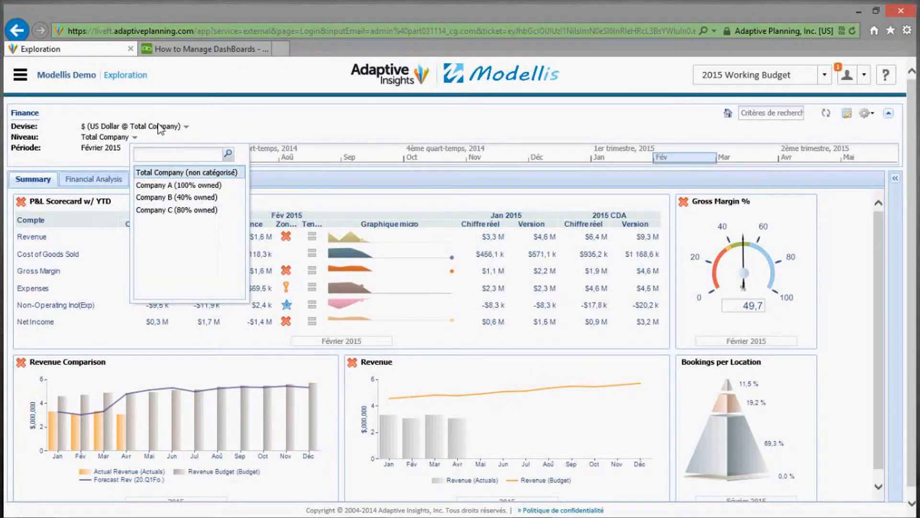
{"action": "left_click", "coordinate": [227, 124]}
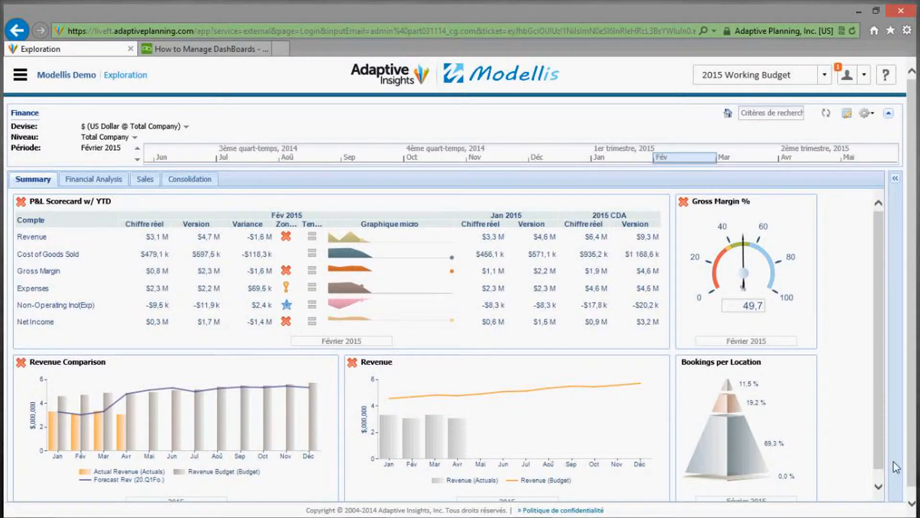
Open the Finance perspective in the visual designer (Concepteur visuel)
{"action": "scroll", "coordinate": [896, 467], "scroll_direction": "down", "scroll_amount": 1}
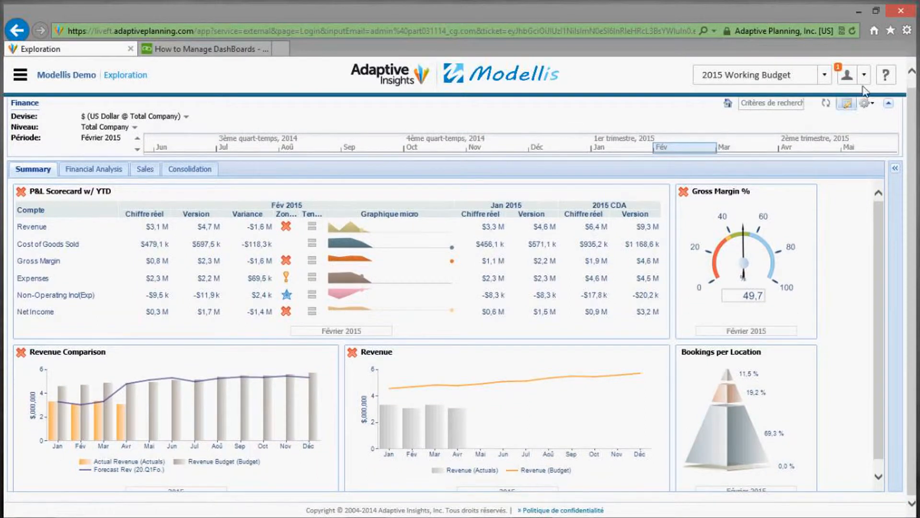
{"action": "left_click", "coordinate": [873, 103]}
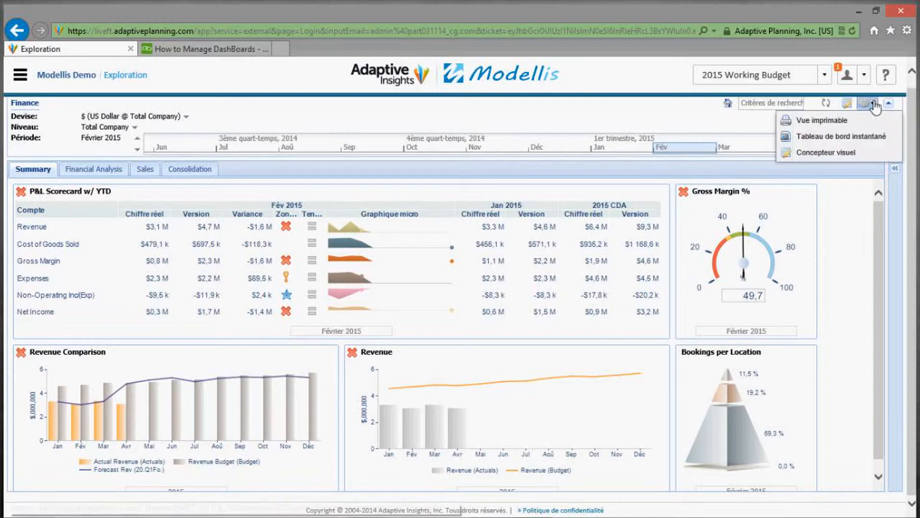
{"action": "left_click", "coordinate": [832, 151]}
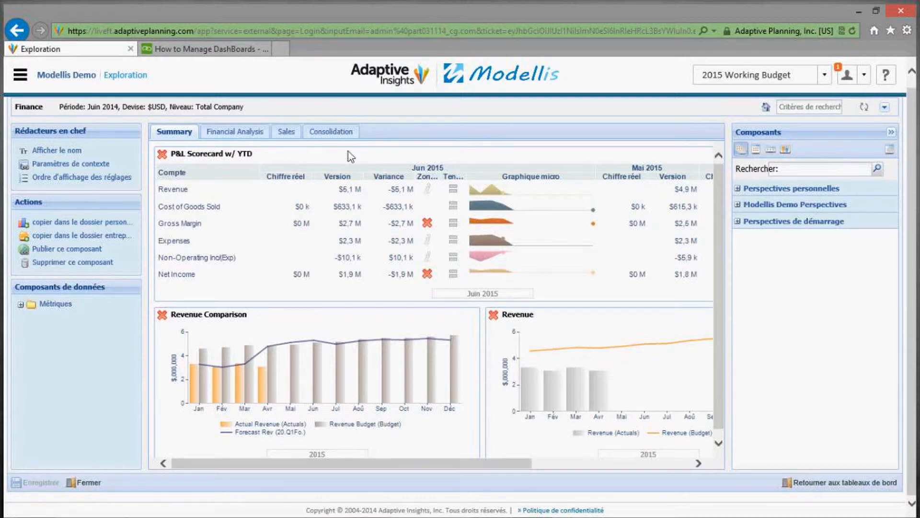
Inspect the Métriques data components and the display order of the perspectives
{"action": "left_click", "coordinate": [29, 309]}
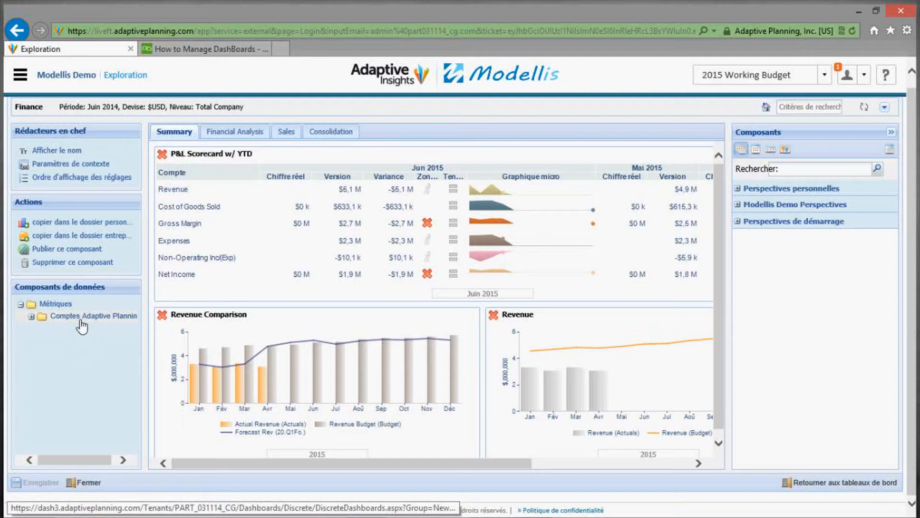
{"action": "double_click", "coordinate": [30, 306]}
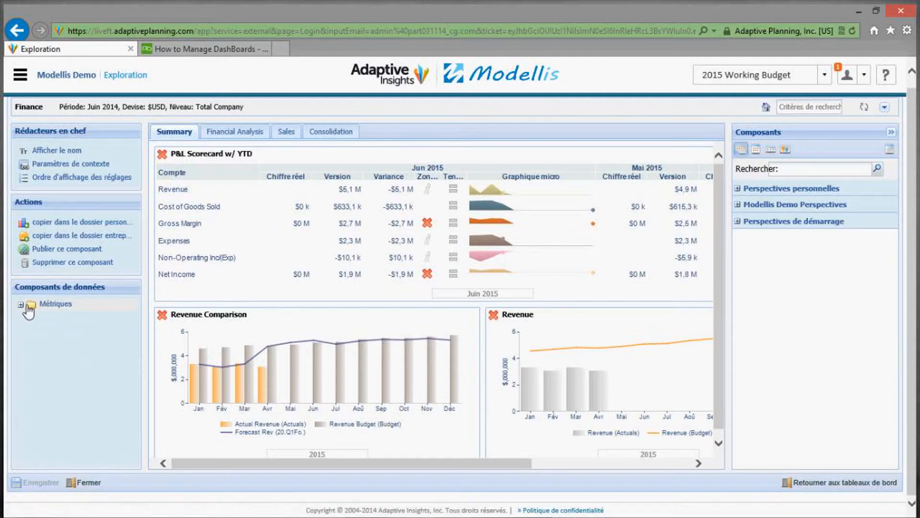
{"action": "left_click", "coordinate": [79, 168]}
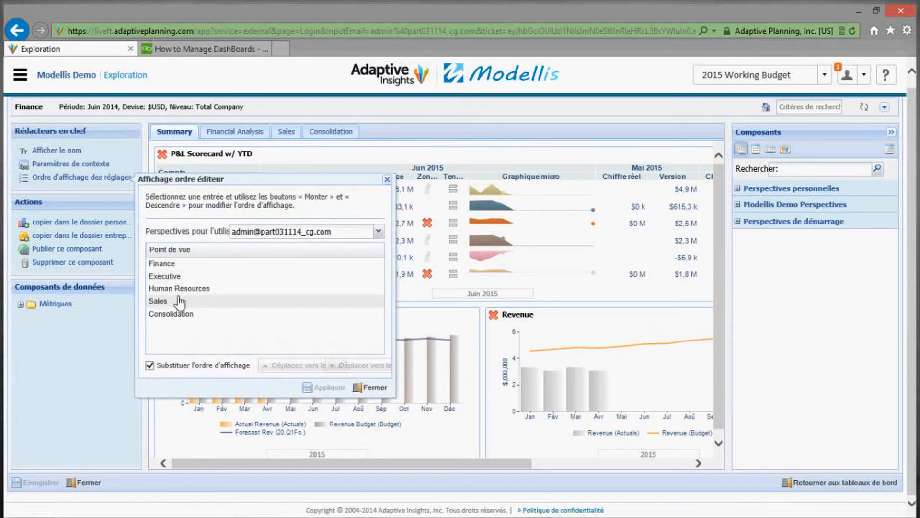
{"action": "left_click", "coordinate": [374, 387]}
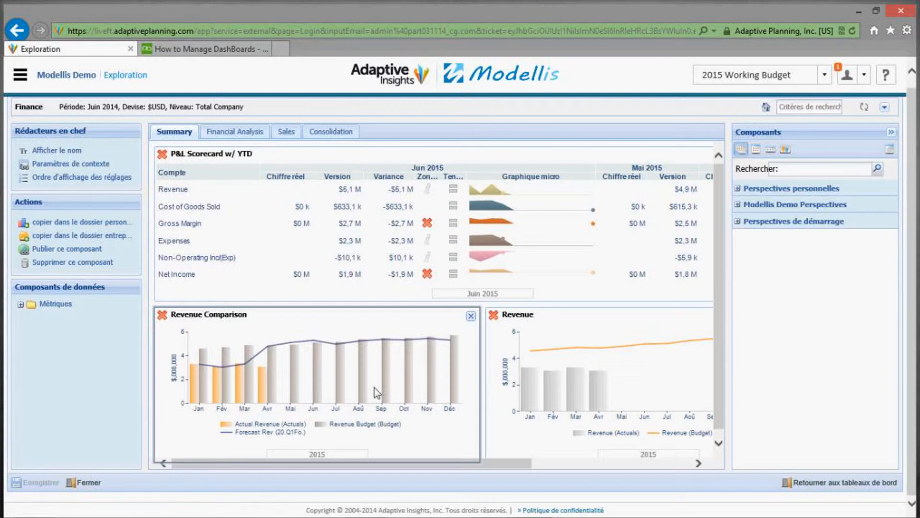
Browse the Modellis Demo component library's perspectives, dashboards and dials (Cadrans)
{"action": "left_click", "coordinate": [741, 150]}
{"action": "left_click", "coordinate": [742, 205]}
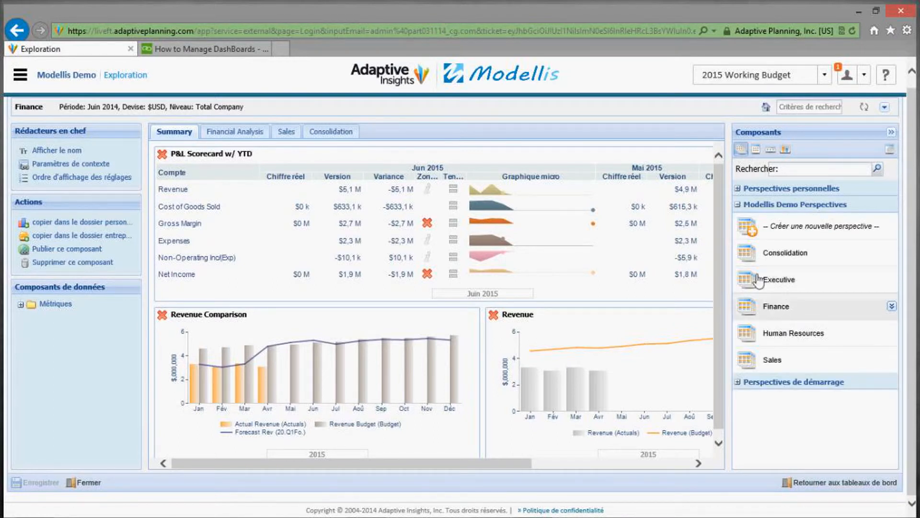
{"action": "left_click", "coordinate": [757, 151]}
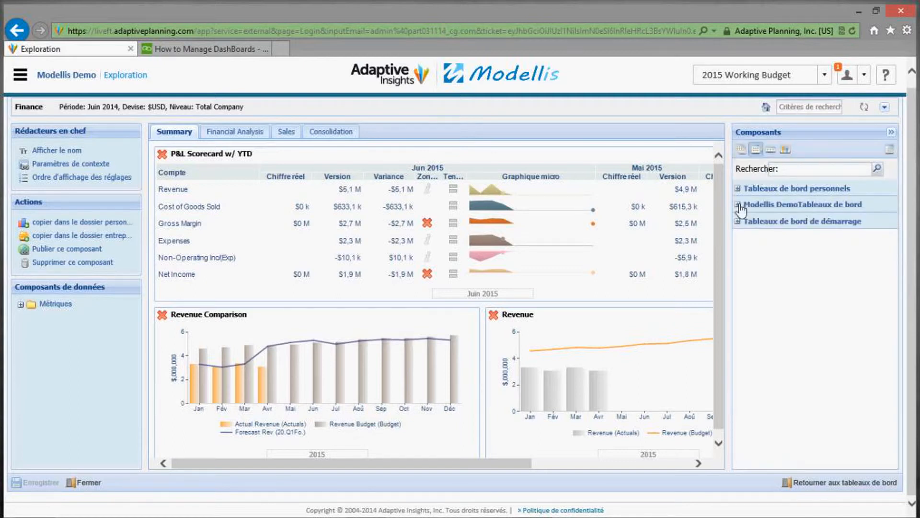
{"action": "left_click", "coordinate": [739, 204]}
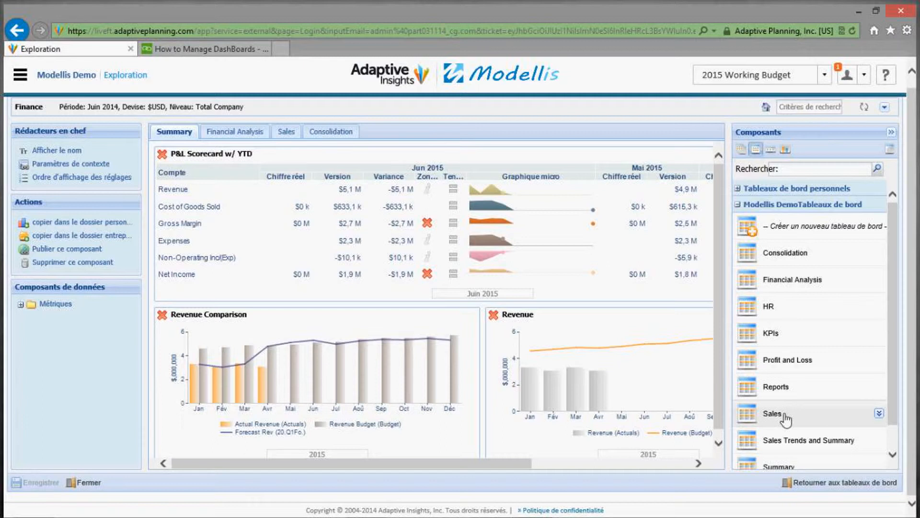
{"action": "left_click", "coordinate": [786, 148]}
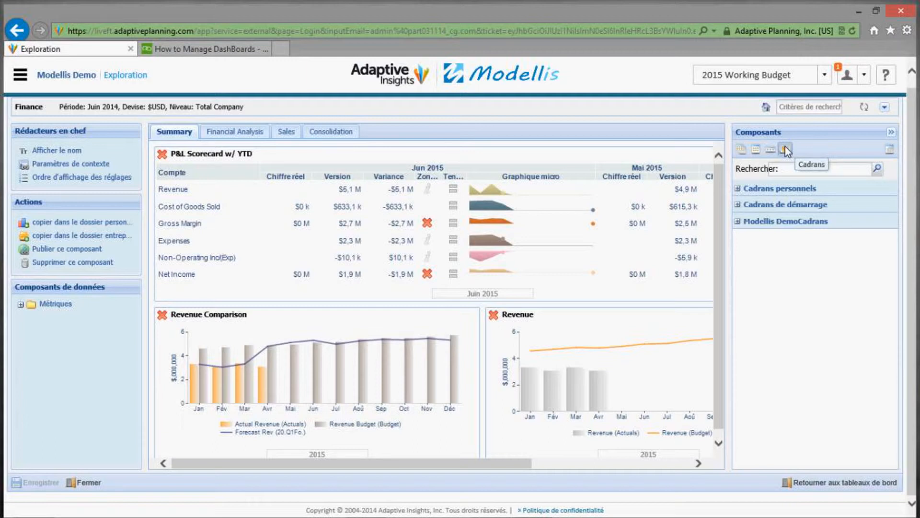
{"action": "left_click", "coordinate": [742, 226]}
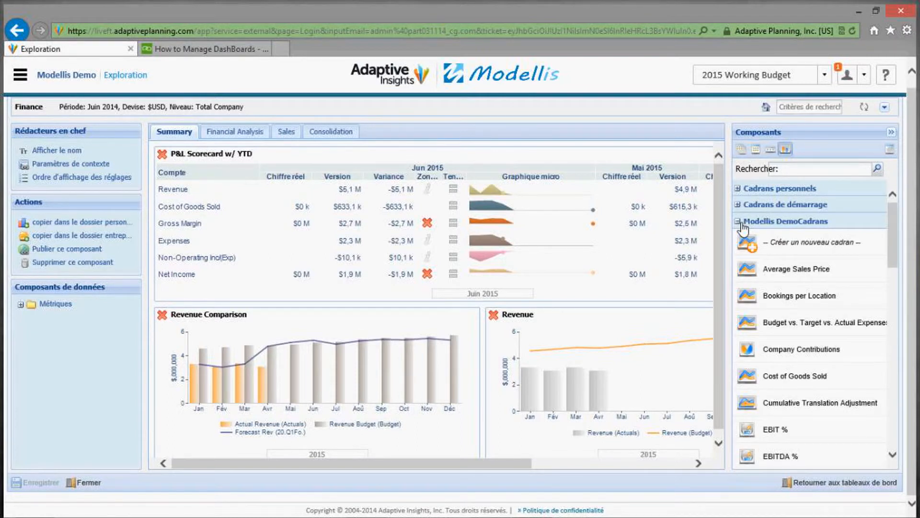
Review the templates for creating a new dial, from Graphique à zones to Cadran de grille, without creating one
{"action": "left_click", "coordinate": [777, 247]}
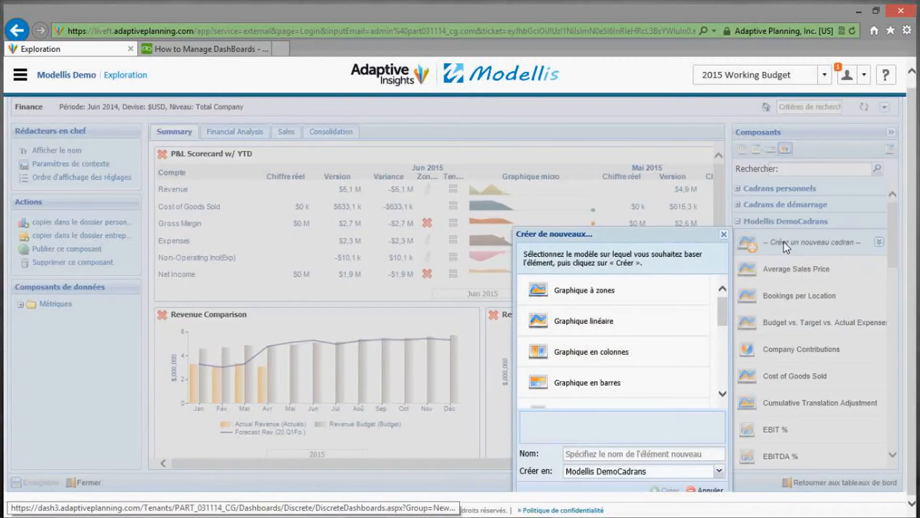
{"action": "left_click", "coordinate": [616, 290]}
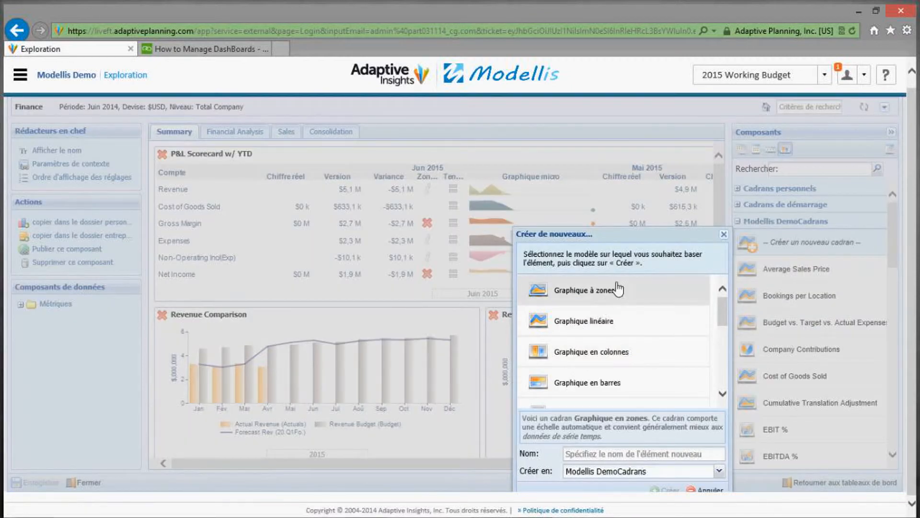
{"action": "left_click", "coordinate": [621, 345]}
{"action": "left_click", "coordinate": [623, 306]}
{"action": "left_click", "coordinate": [684, 363]}
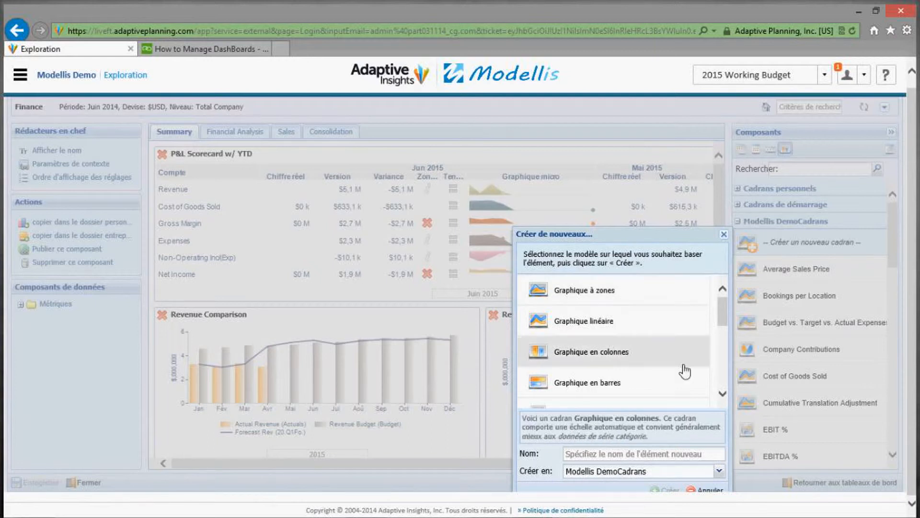
{"action": "left_click", "coordinate": [723, 395]}
{"action": "left_click", "coordinate": [723, 396]}
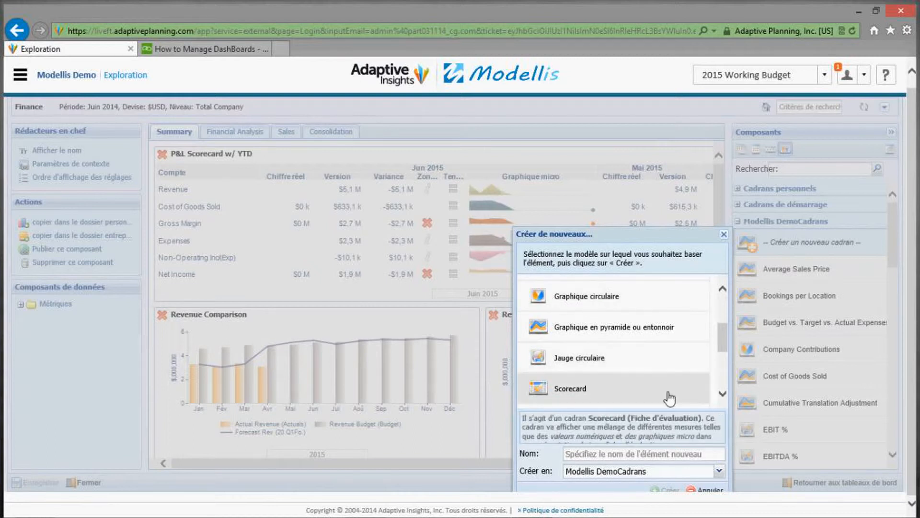
{"action": "left_click", "coordinate": [722, 394]}
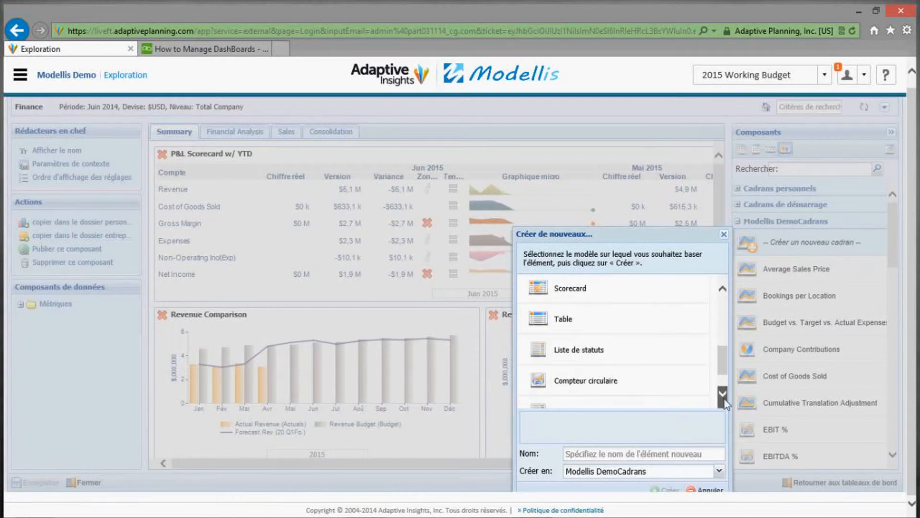
{"action": "left_click", "coordinate": [723, 394]}
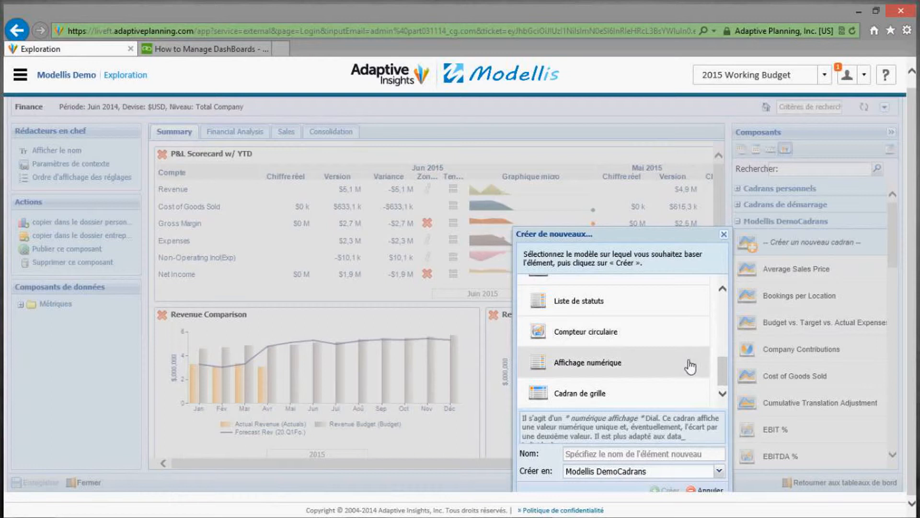
{"action": "left_click", "coordinate": [714, 489]}
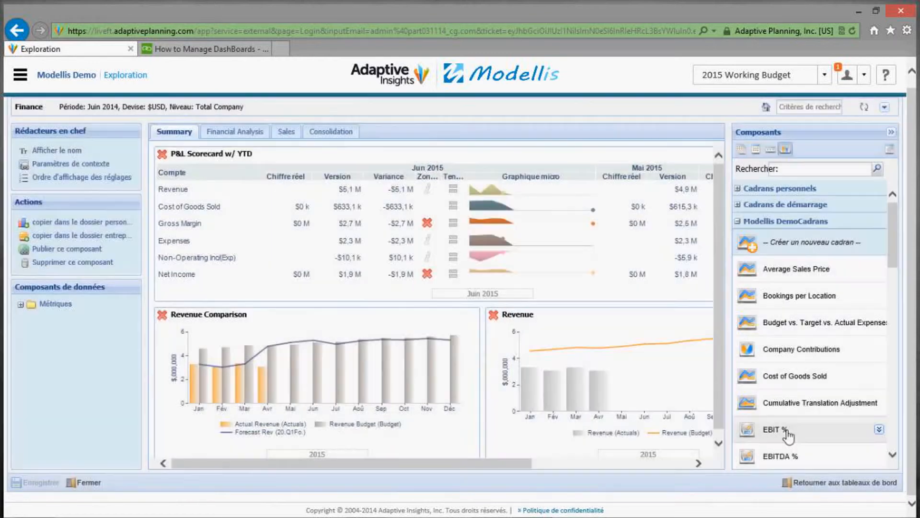
Preview the EBIT %, Company Contributions, Financial Report and FTE dials from the Modellis Demo library
{"action": "left_click", "coordinate": [786, 431]}
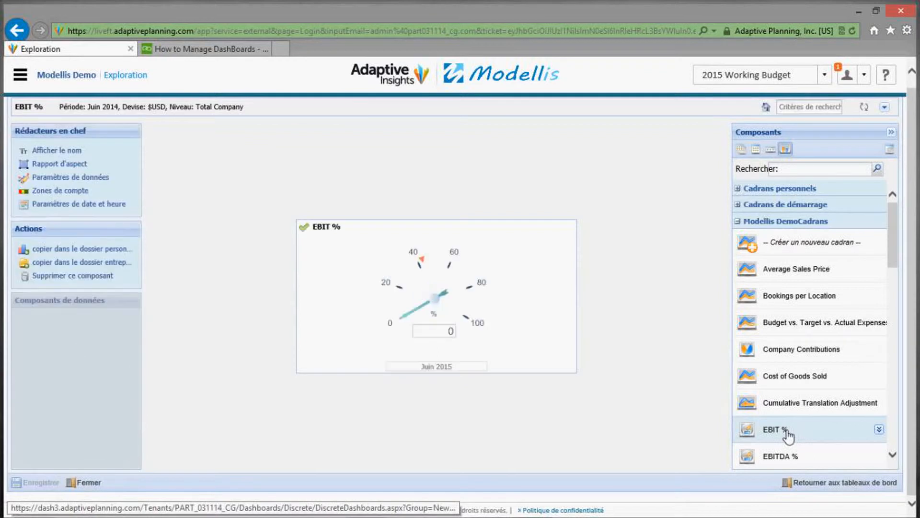
{"action": "left_click", "coordinate": [799, 355]}
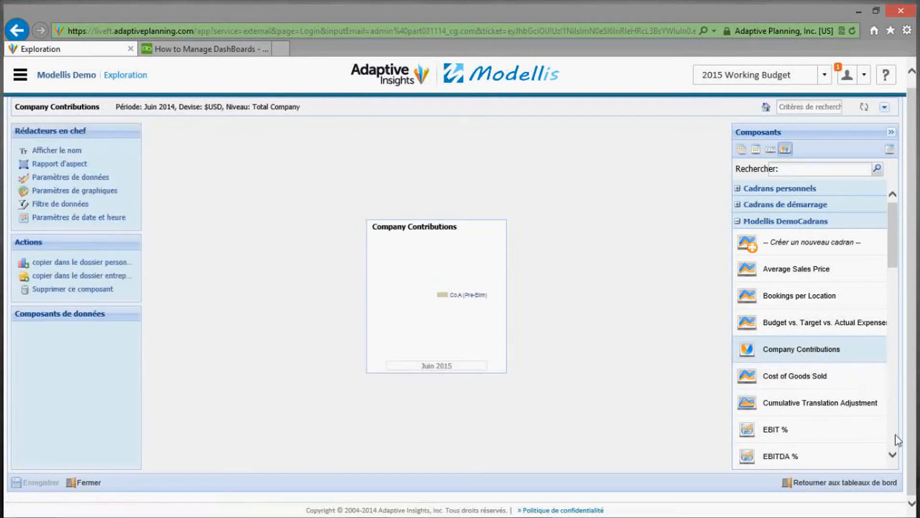
{"action": "scroll", "coordinate": [855, 414], "scroll_direction": "down", "scroll_amount": 5}
{"action": "left_click", "coordinate": [834, 424]}
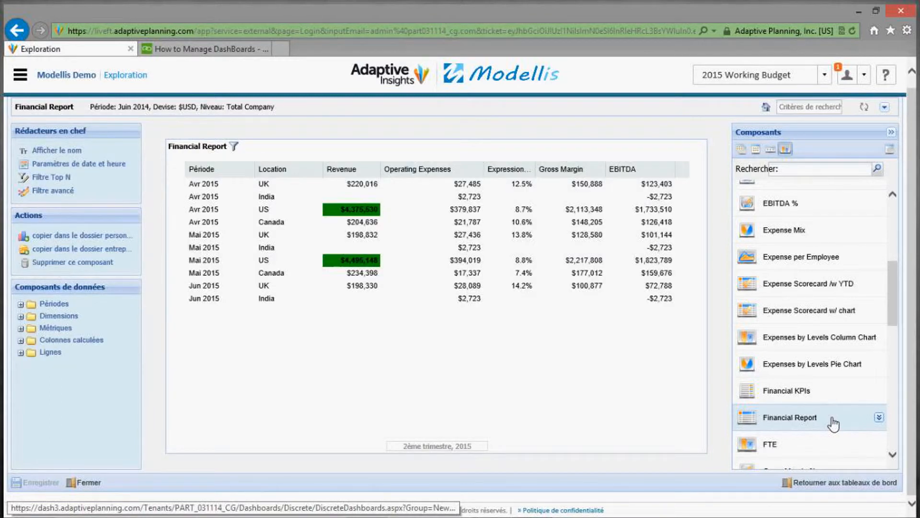
{"action": "left_click", "coordinate": [791, 452]}
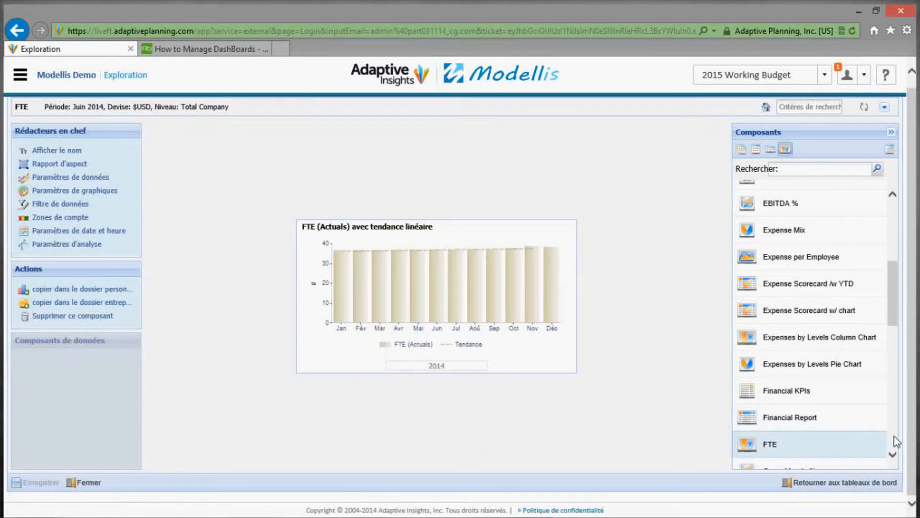
{"action": "scroll", "coordinate": [895, 440], "scroll_direction": "down", "scroll_amount": 5}
{"action": "scroll", "coordinate": [896, 441], "scroll_direction": "down", "scroll_amount": 5}
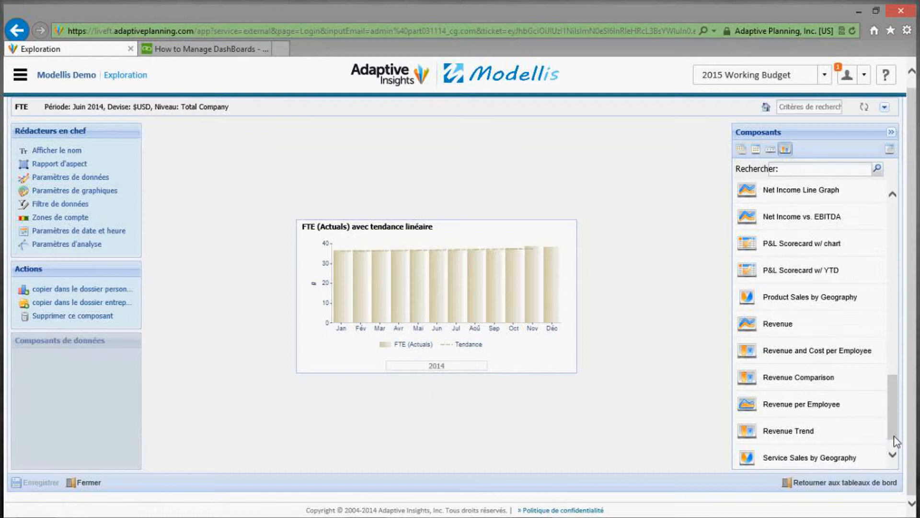
Inspect the Revenue dial's data and appearance settings for the Actuals and 2015 Working Budget series
{"action": "left_click", "coordinate": [791, 319]}
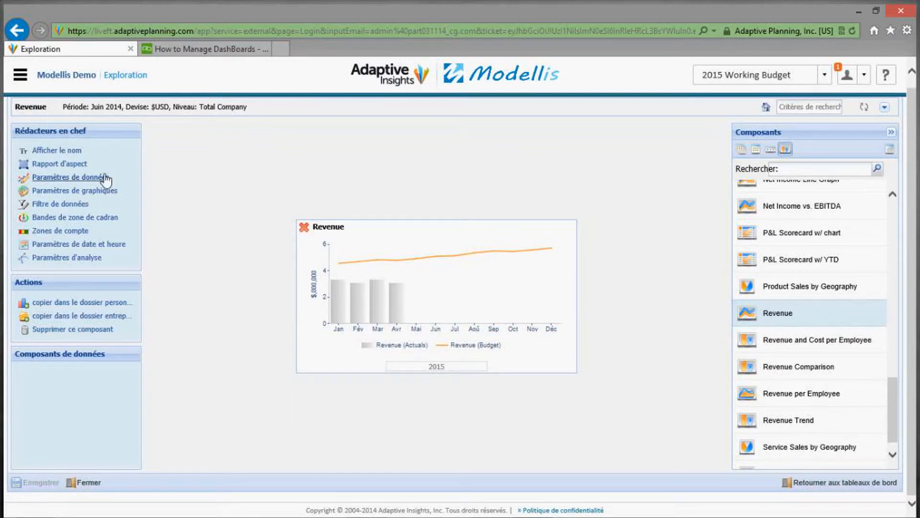
{"action": "left_click", "coordinate": [76, 178]}
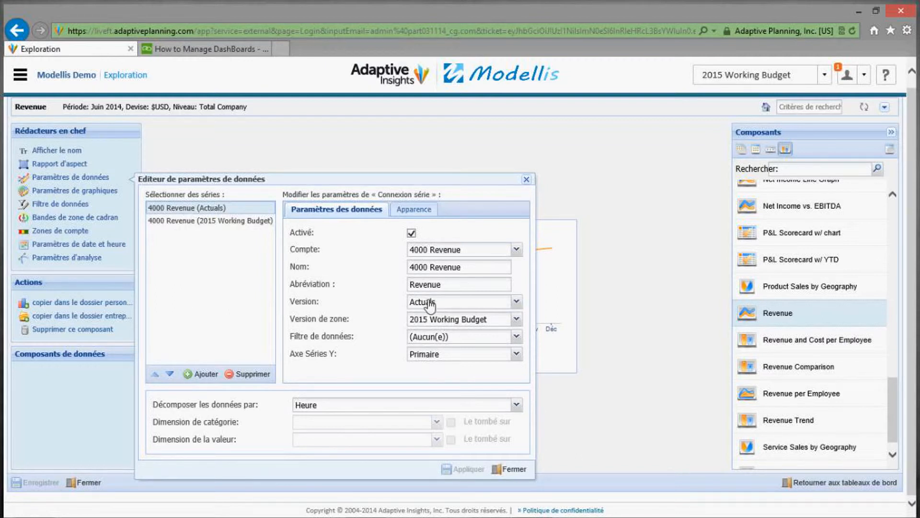
{"action": "left_click", "coordinate": [415, 211]}
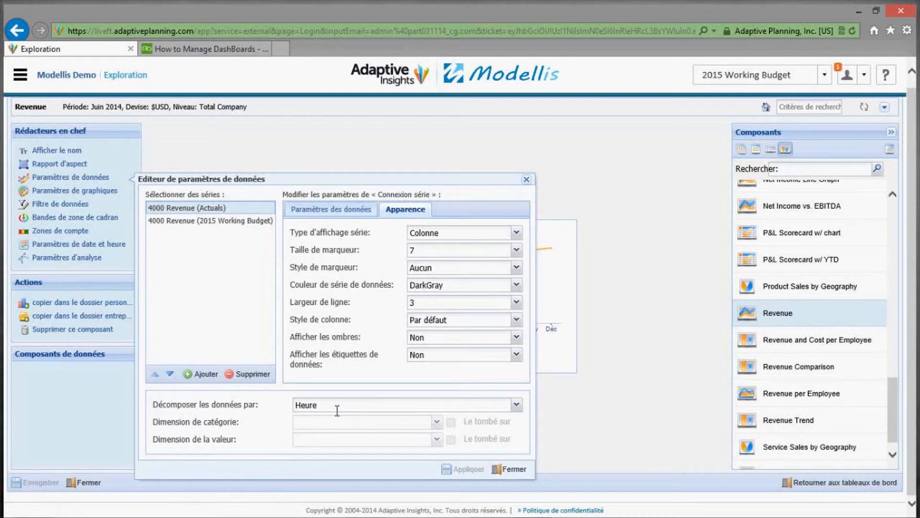
{"action": "left_click", "coordinate": [242, 221]}
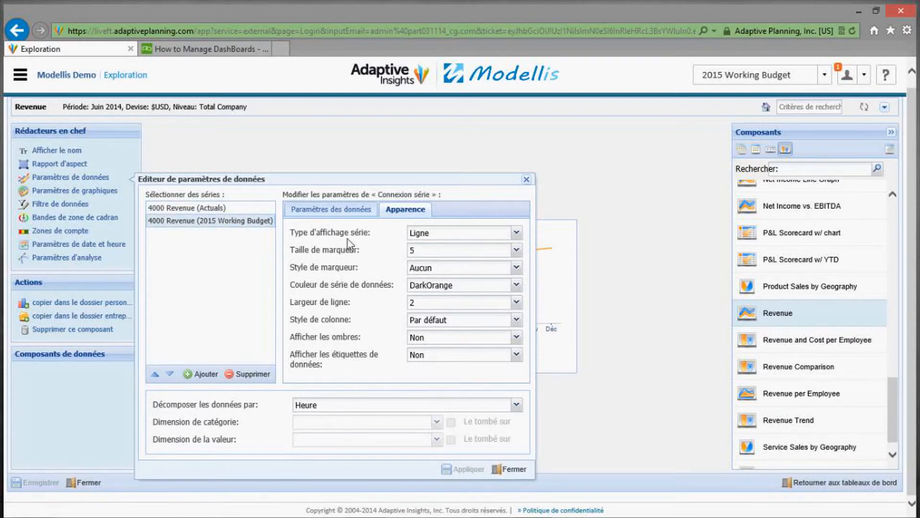
{"action": "left_click", "coordinate": [341, 210]}
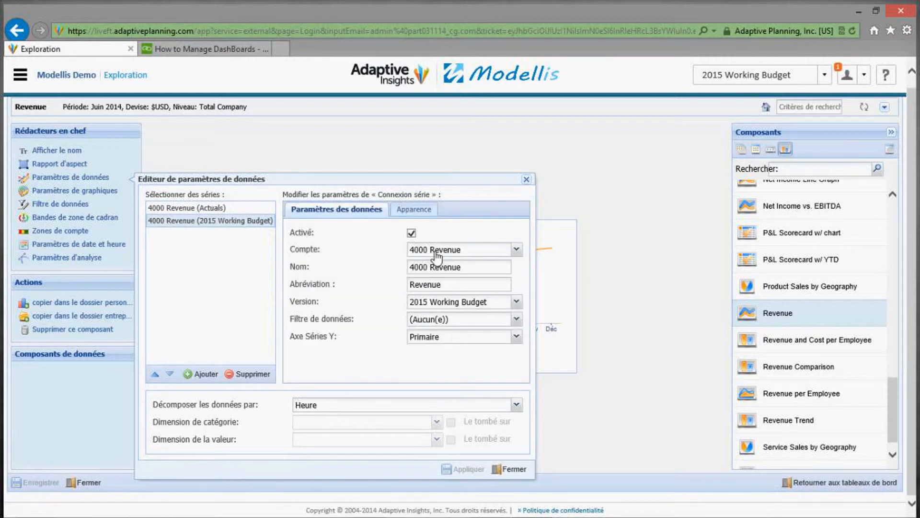
{"action": "left_click", "coordinate": [418, 213]}
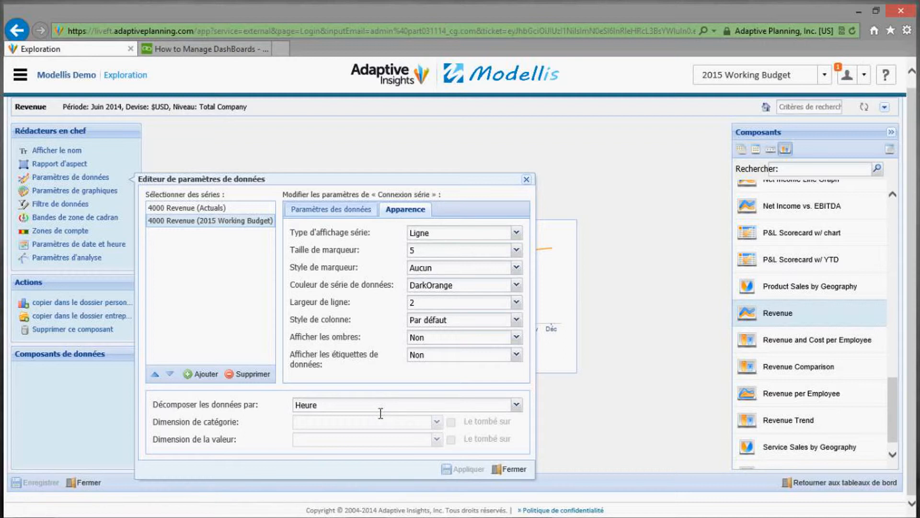
Try breaking down the Revenue dial's data by Dimension, check the available category dimensions, and discard the changes
{"action": "left_click", "coordinate": [516, 406]}
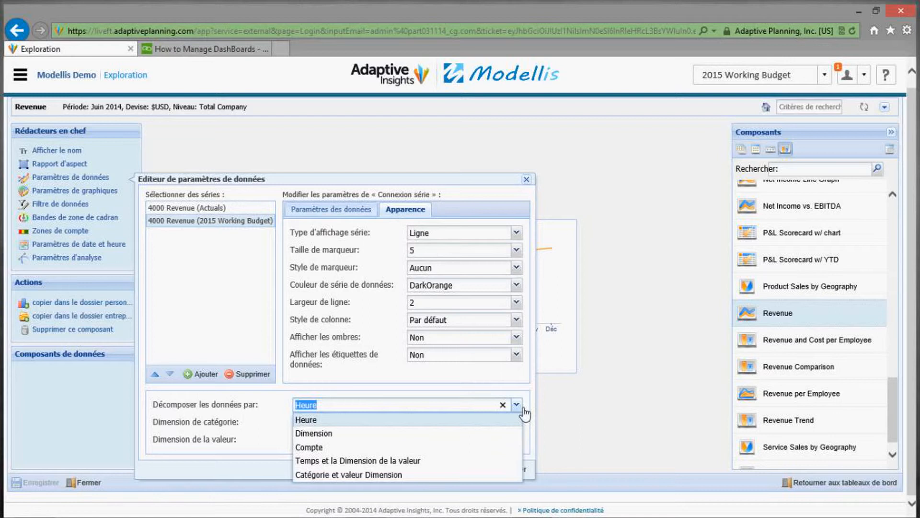
{"action": "left_click", "coordinate": [334, 434]}
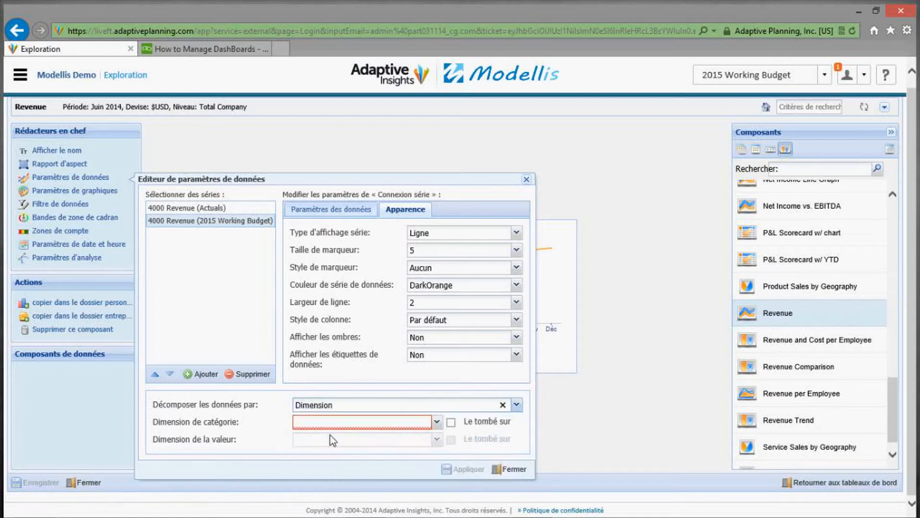
{"action": "left_click", "coordinate": [437, 422]}
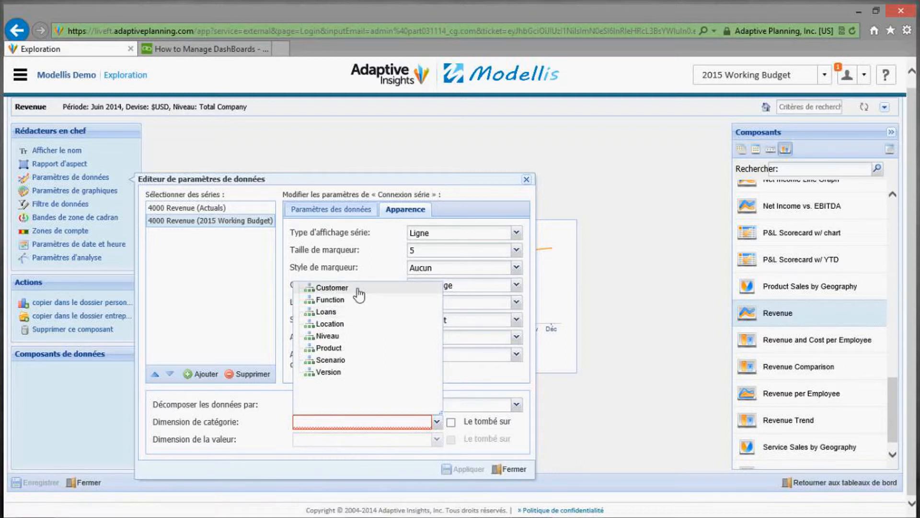
{"action": "left_click", "coordinate": [559, 350]}
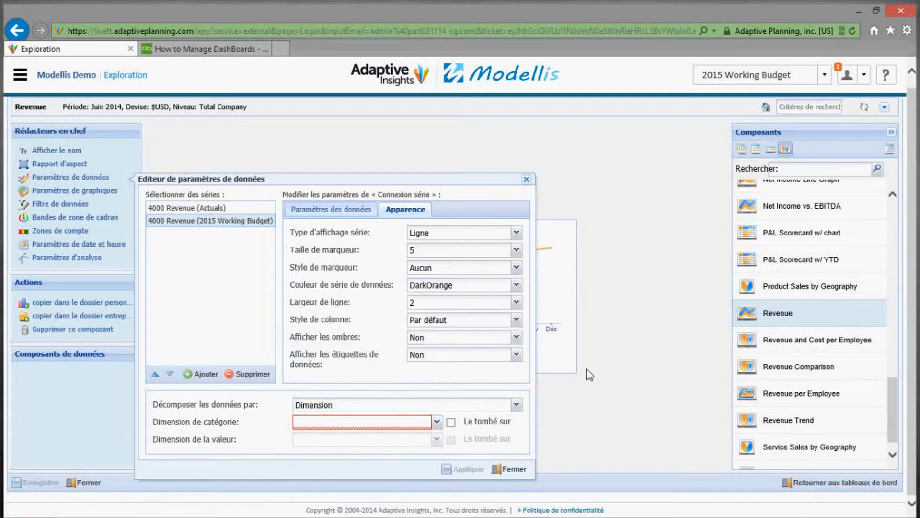
{"action": "left_click", "coordinate": [514, 469]}
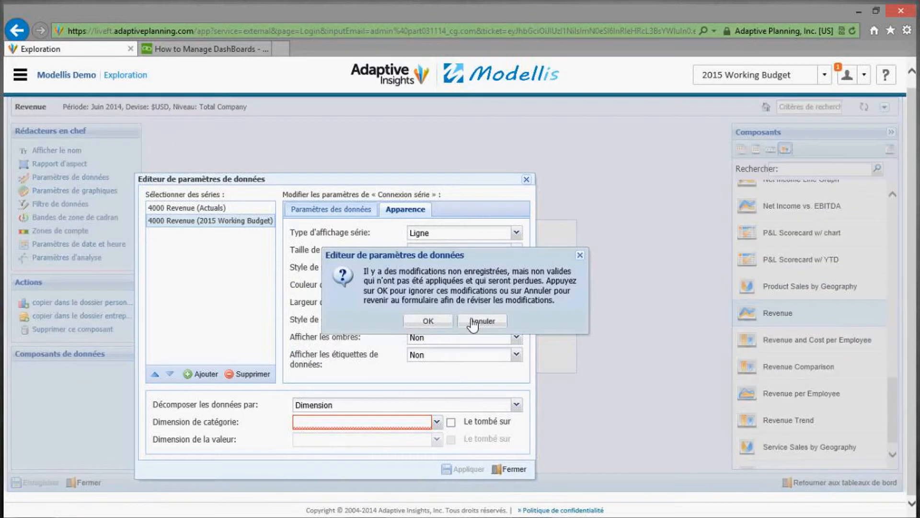
{"action": "left_click", "coordinate": [441, 328]}
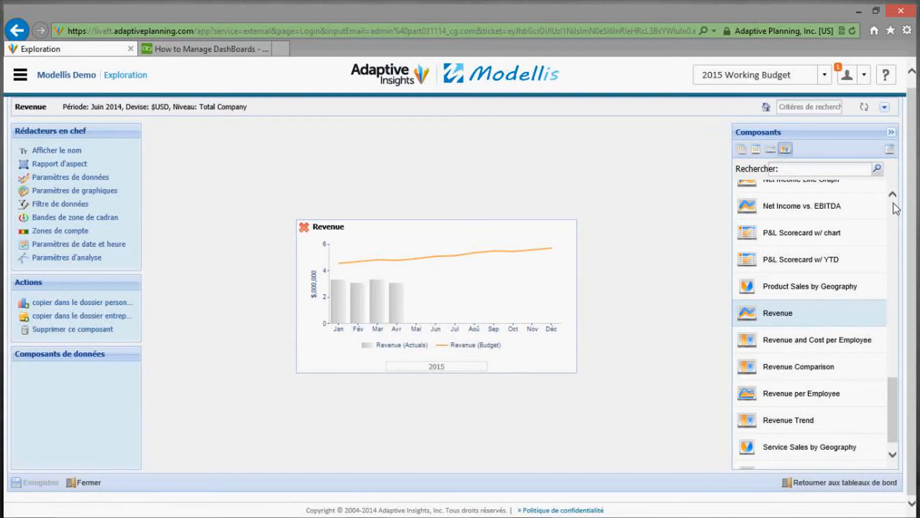
Return to the dashboards and examine the United States and Canada slices of Product Sales by Geography on the Sales dashboard
{"action": "left_click", "coordinate": [840, 482]}
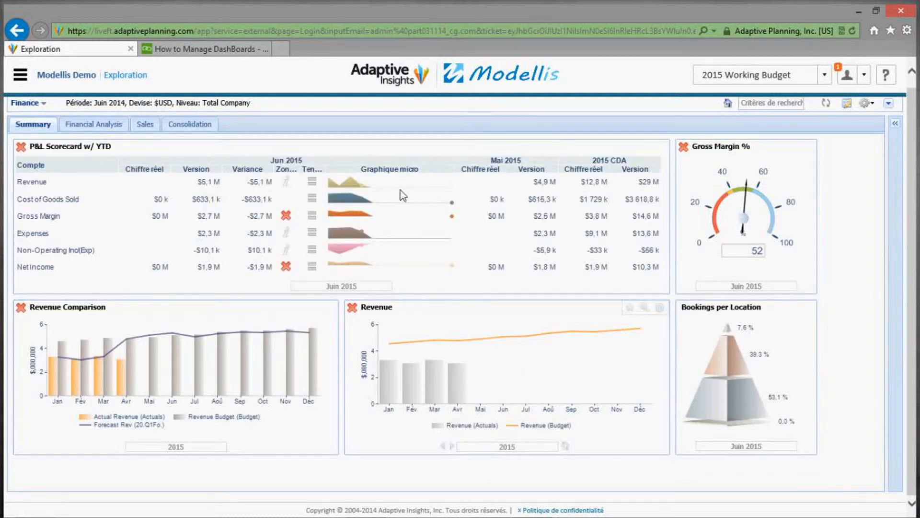
{"action": "left_click", "coordinate": [153, 125]}
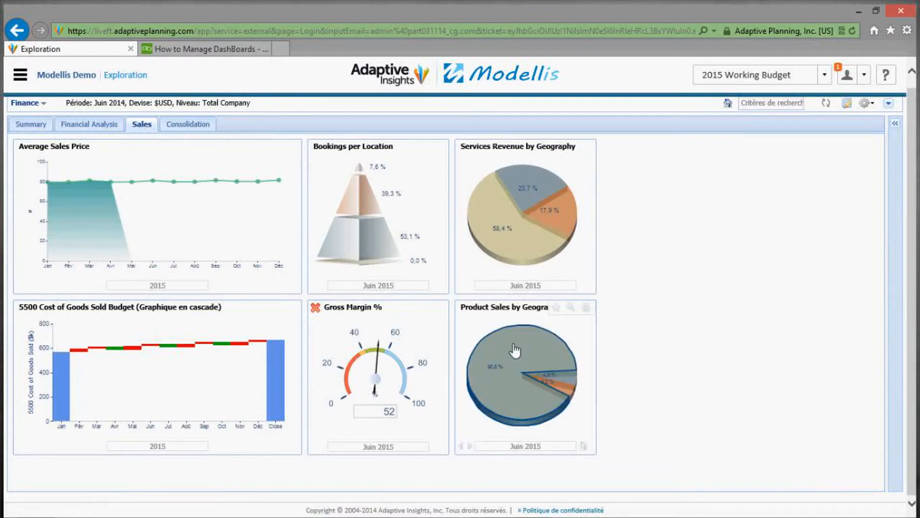
{"action": "mouse_move", "coordinate": [515, 351]}
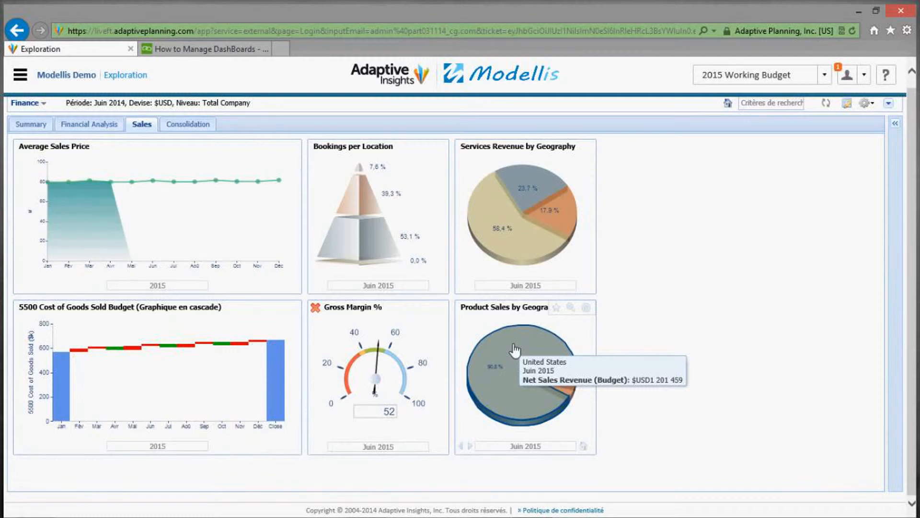
{"action": "mouse_move", "coordinate": [567, 383]}
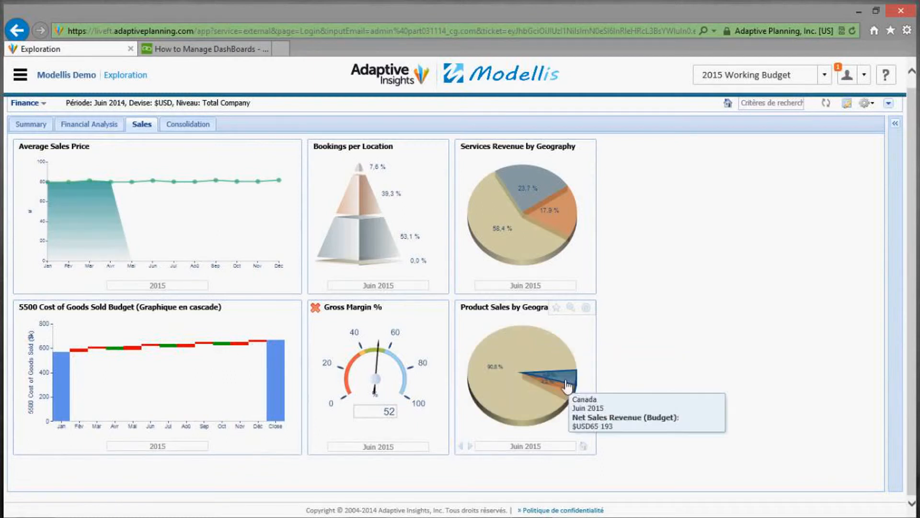
Drill into the United States slice of Product Sales by Geography by Customer, and into the Customer 5 bar by Product
{"action": "left_click", "coordinate": [522, 352]}
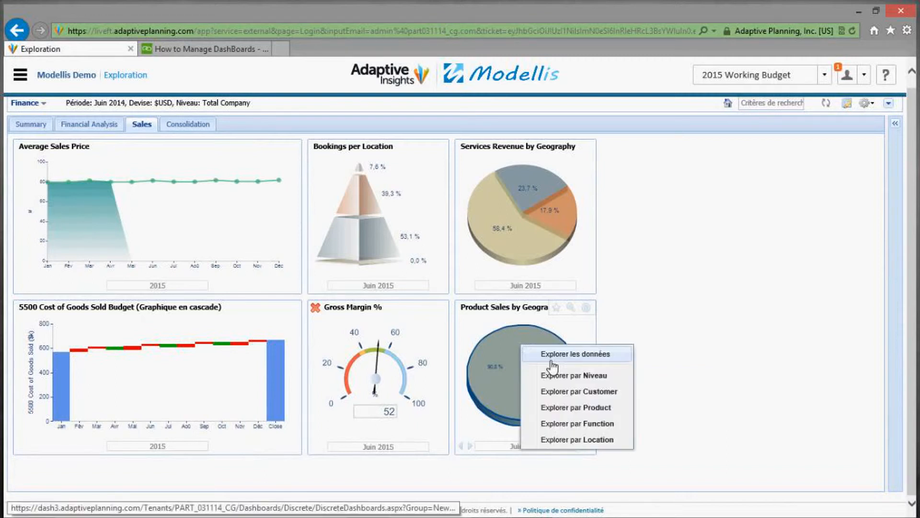
{"action": "left_click", "coordinate": [602, 393]}
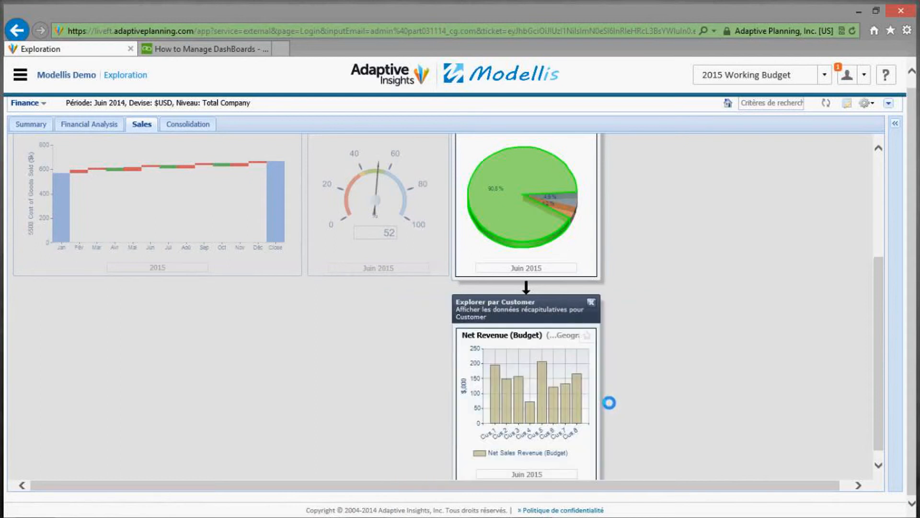
{"action": "left_click", "coordinate": [542, 377]}
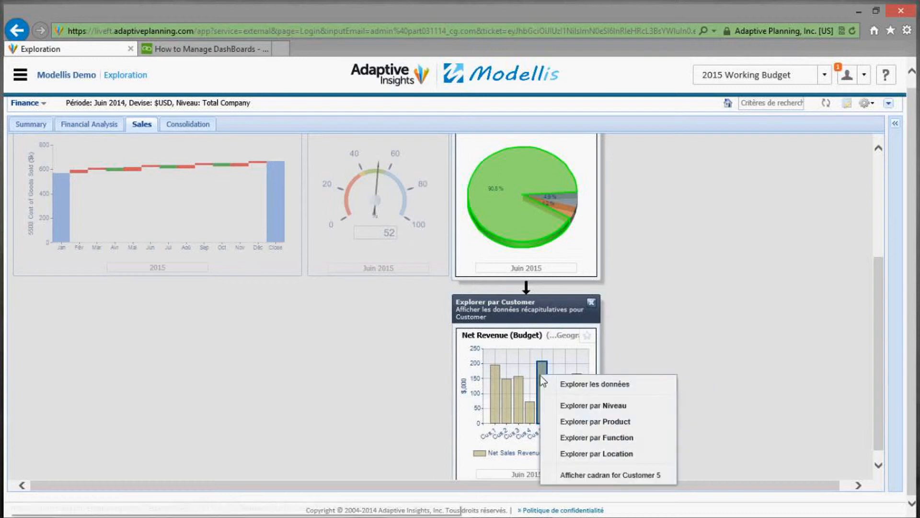
{"action": "left_click", "coordinate": [580, 423]}
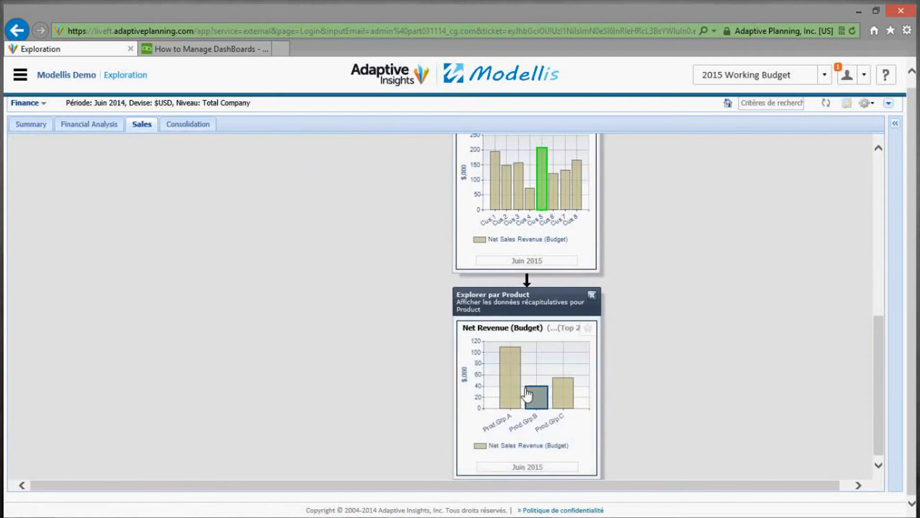
Explore the underlying data (Explorer les données) of the Product Group A bar in the product breakdown
{"action": "mouse_move", "coordinate": [514, 375]}
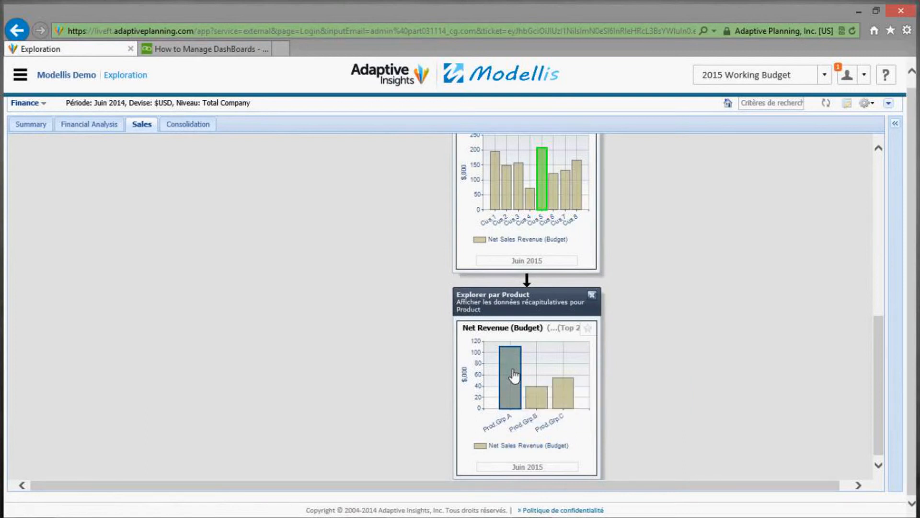
{"action": "left_click", "coordinate": [514, 378]}
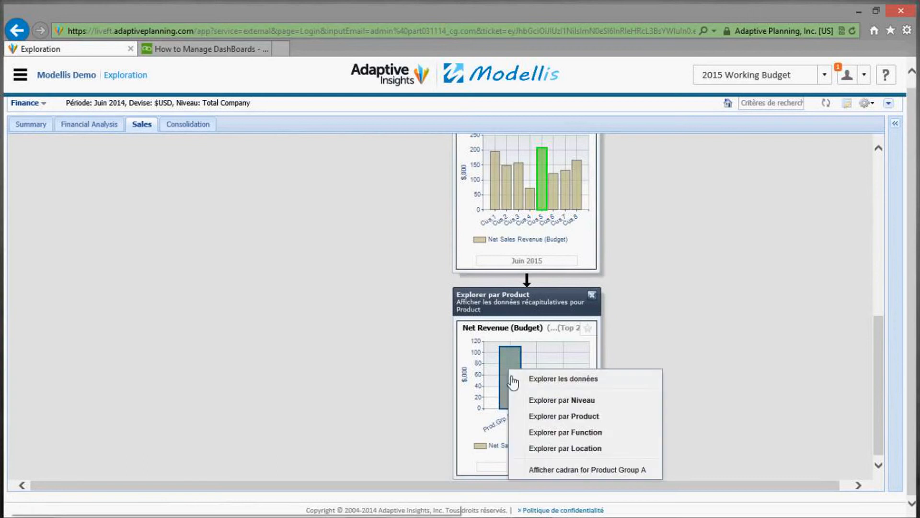
{"action": "left_click", "coordinate": [540, 380]}
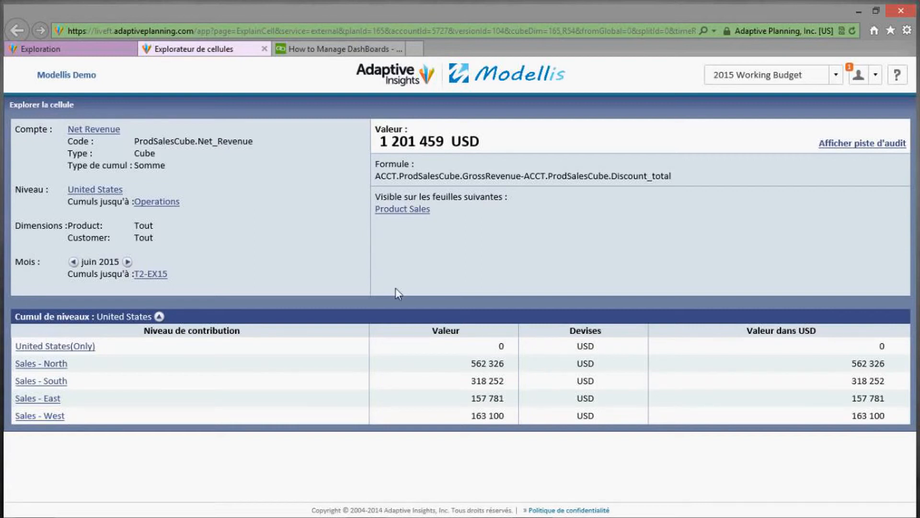
Open the Product Sales sheet containing the explored cell, and return to the Sales dashboard to review the Product Sales by Geography drill path
{"action": "left_click", "coordinate": [412, 216]}
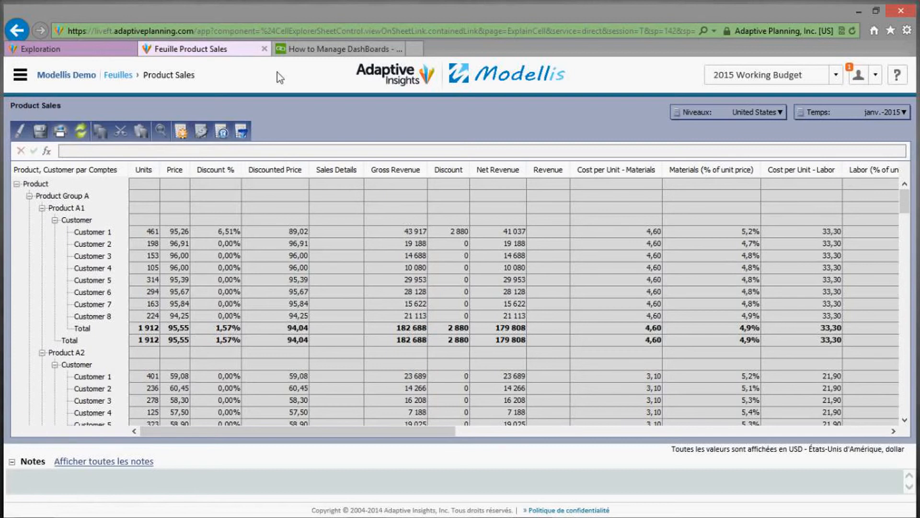
{"action": "left_click", "coordinate": [263, 49]}
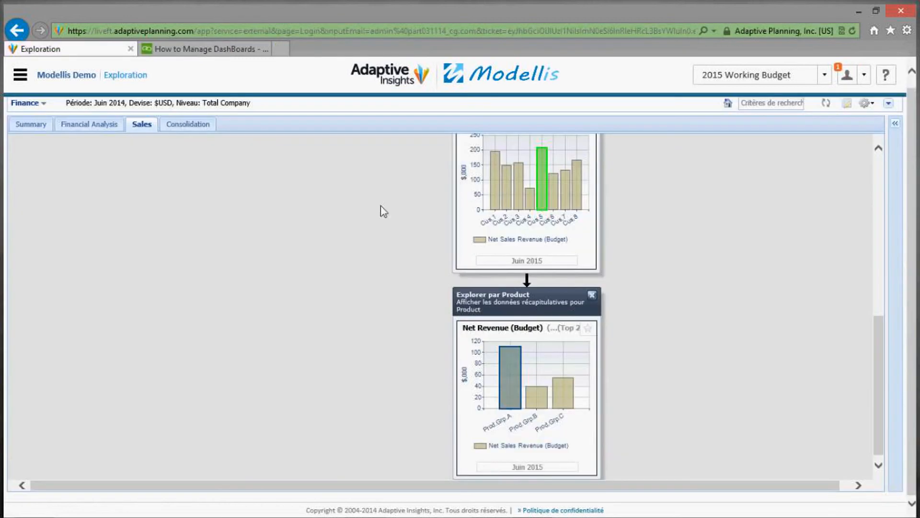
{"action": "left_click", "coordinate": [879, 148]}
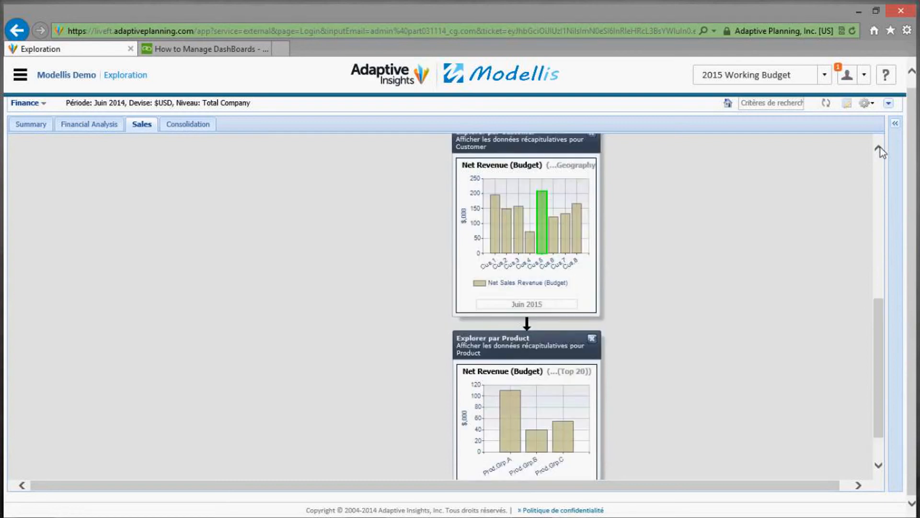
{"action": "left_click", "coordinate": [879, 148]}
{"action": "left_click", "coordinate": [880, 148]}
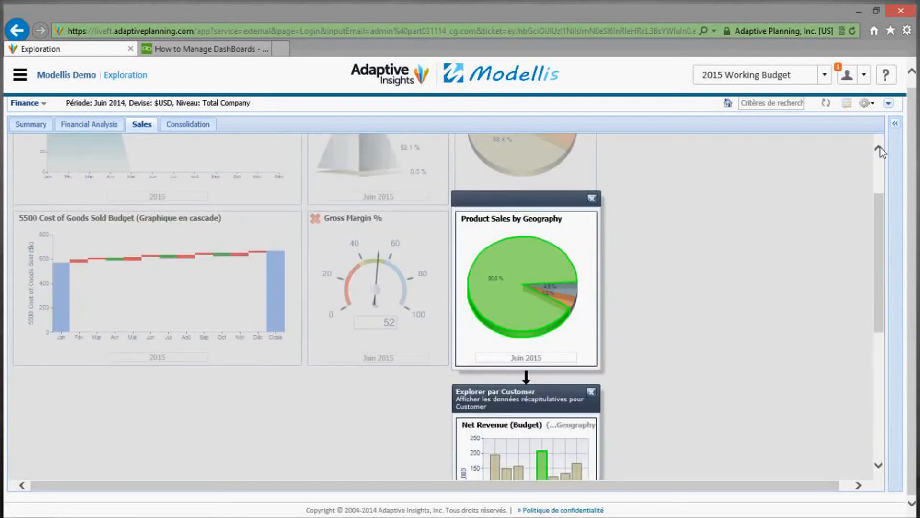
{"action": "left_click", "coordinate": [879, 441]}
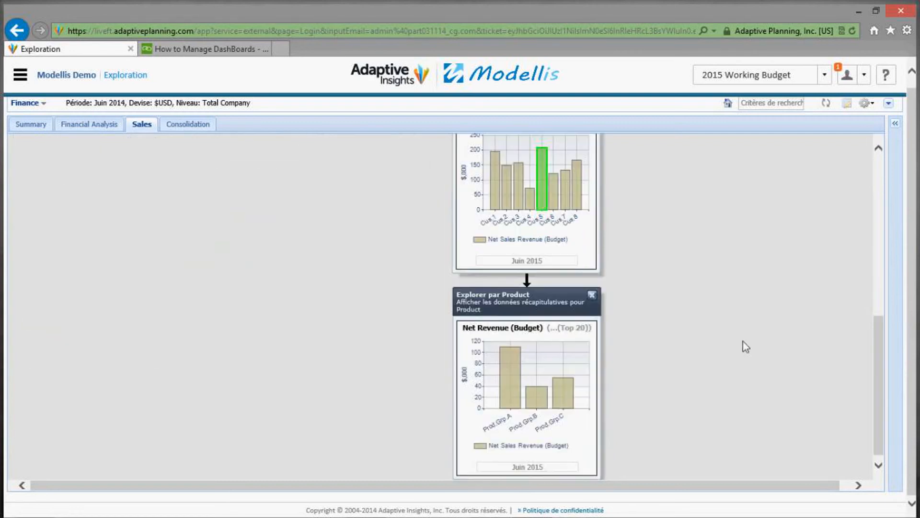
Replace the Customer 5 product breakdown with a breakdown of the Customer 1 bar by Product, and close the whole drill path
{"action": "left_click", "coordinate": [591, 295]}
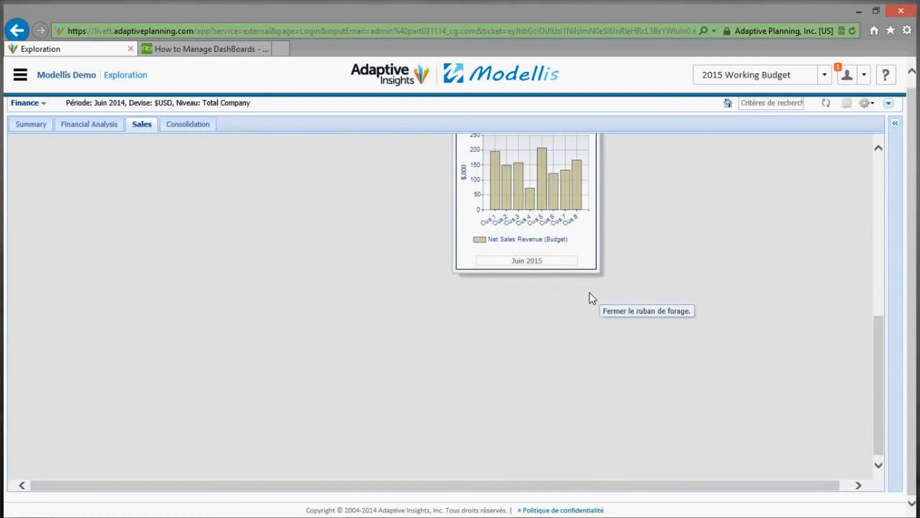
{"action": "left_click", "coordinate": [494, 186]}
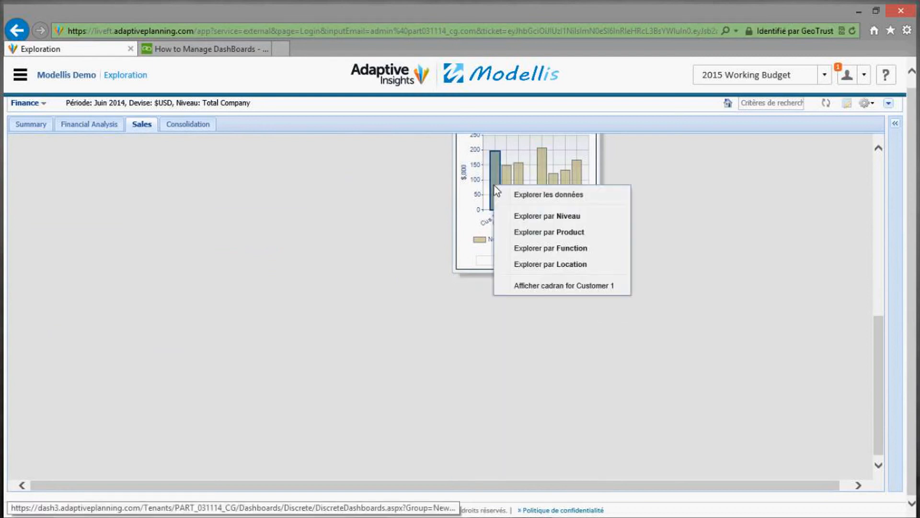
{"action": "left_click", "coordinate": [546, 201]}
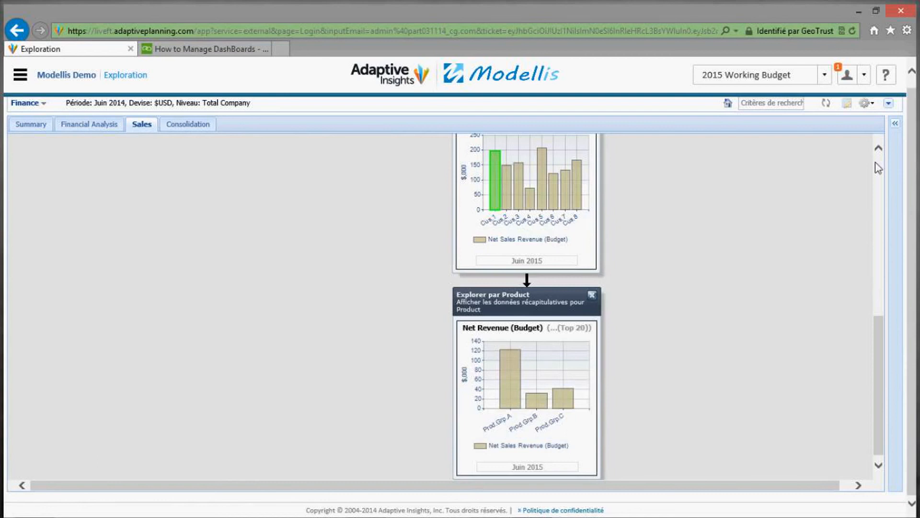
{"action": "scroll", "coordinate": [878, 168], "scroll_direction": "up", "scroll_amount": 5}
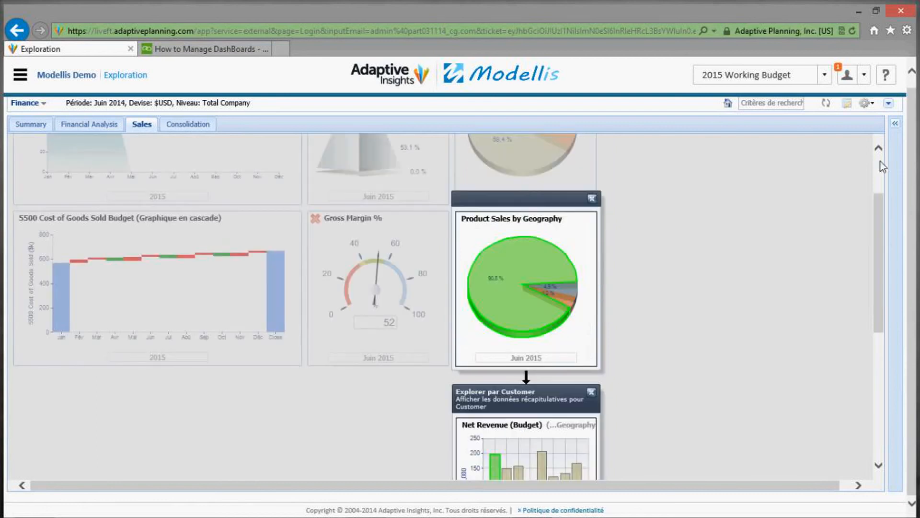
{"action": "left_click", "coordinate": [593, 198]}
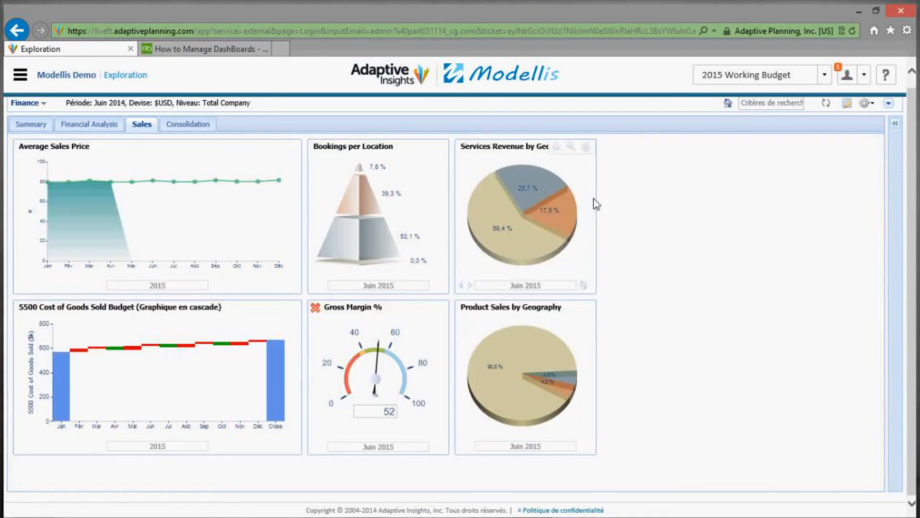